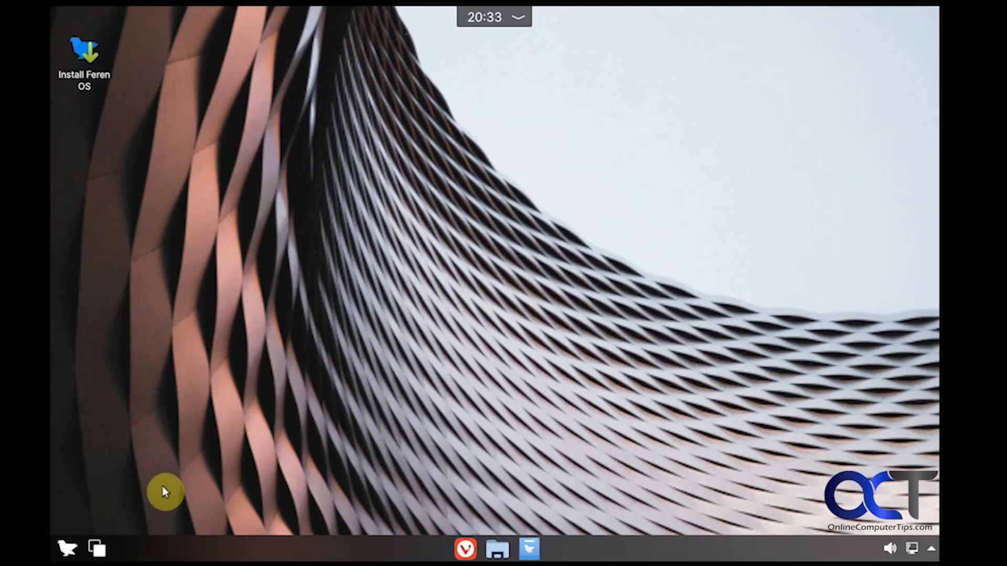
Browse the application launcher's categories on the live desktop, including Internet, and close the launcher.
click(67, 548)
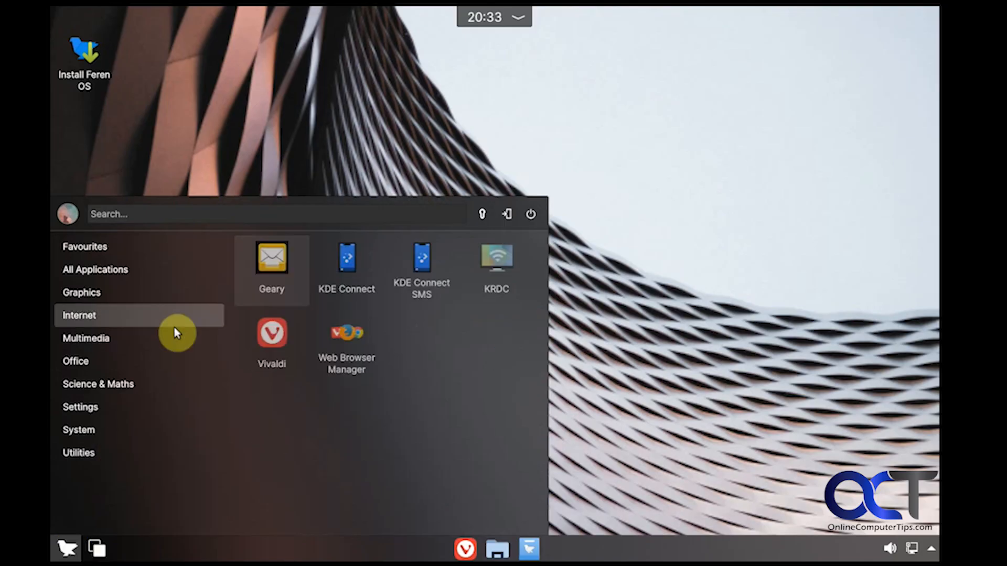
mouse_move(122, 295)
mouse_move(115, 313)
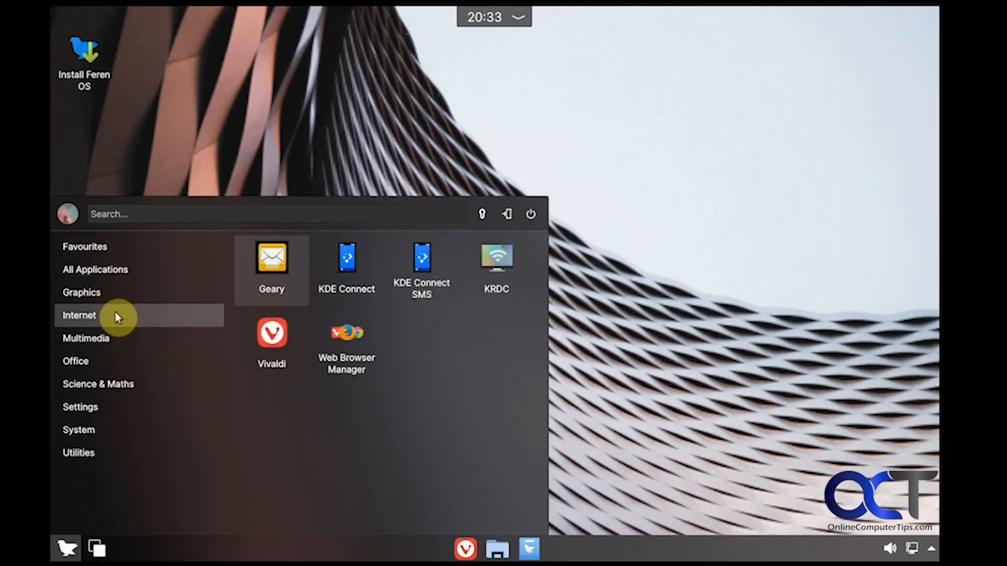
click(269, 152)
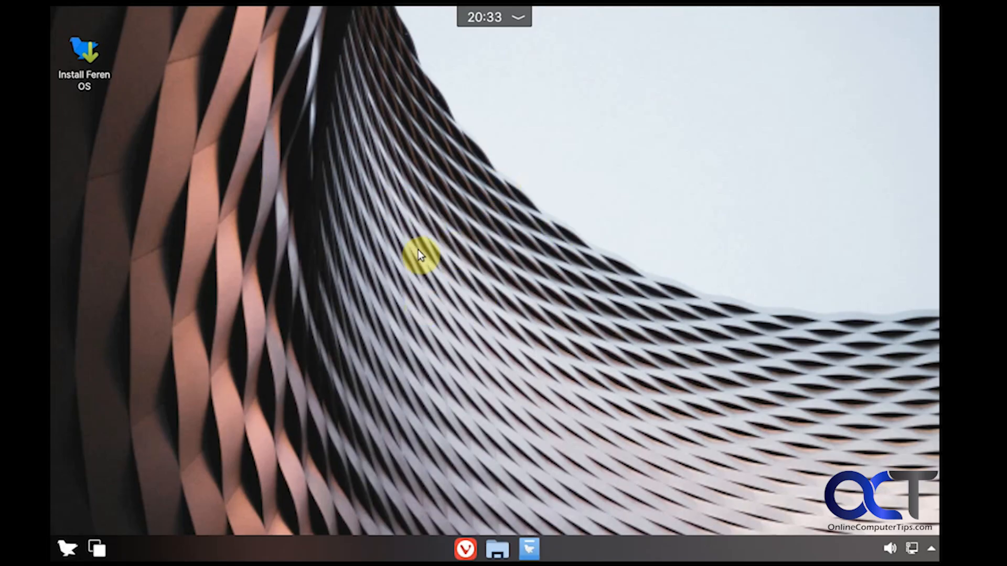
Start the Feren OS installer and set its language to American English.
click(100, 74)
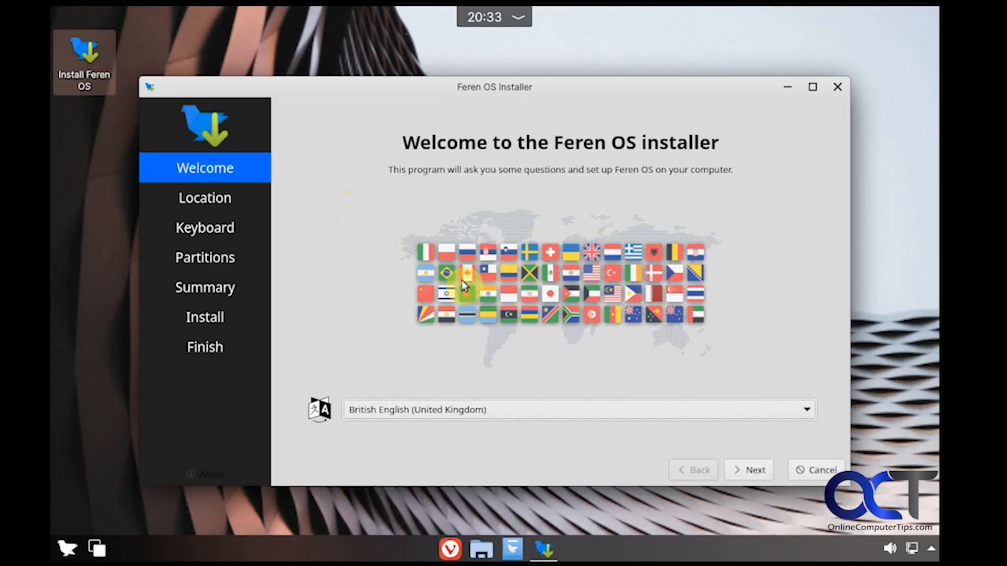
click(493, 414)
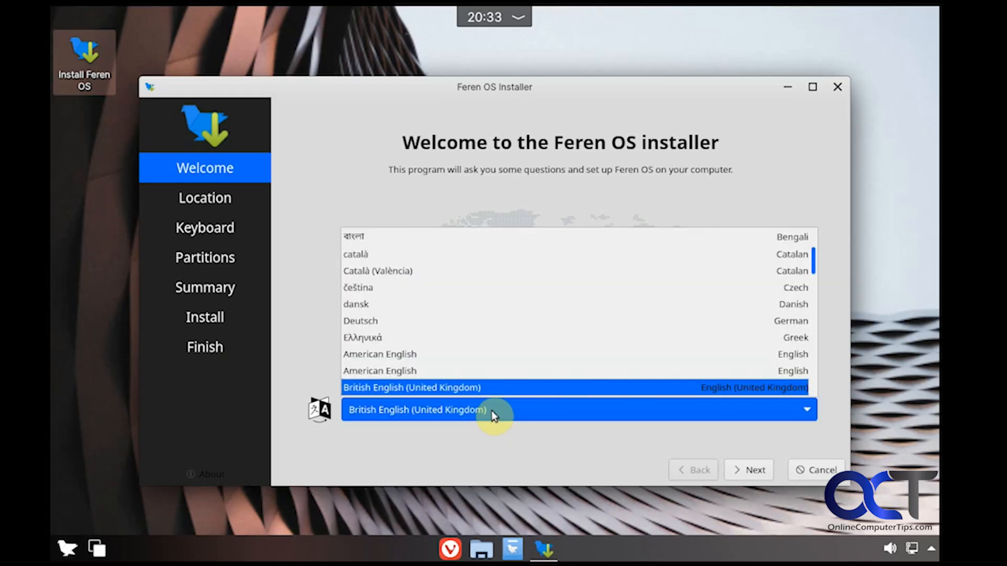
scroll(450, 377, down, 1)
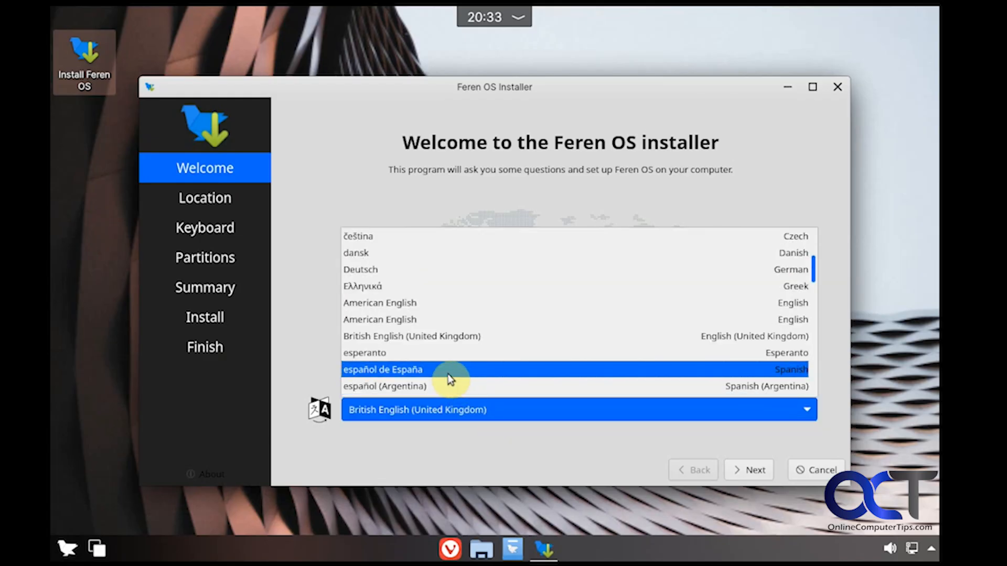
click(426, 322)
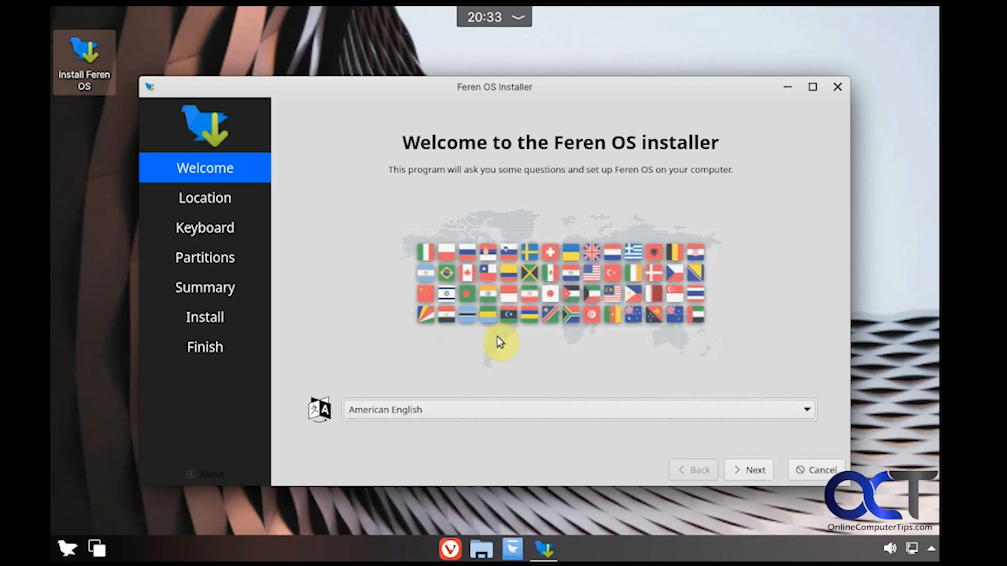
Accept the America/Los Angeles location and the default English (US) keyboard layout, continuing to the partition options.
click(750, 469)
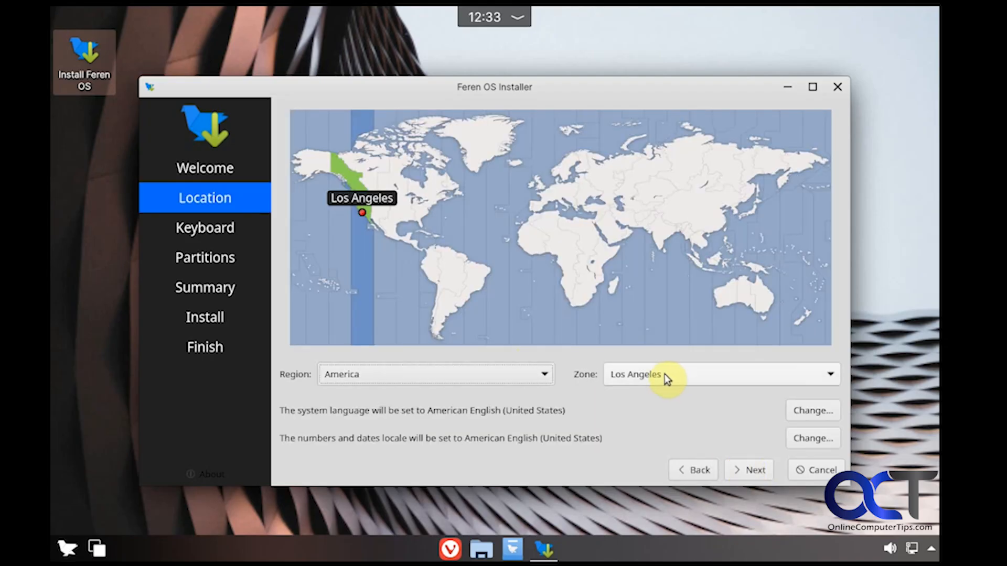
click(754, 470)
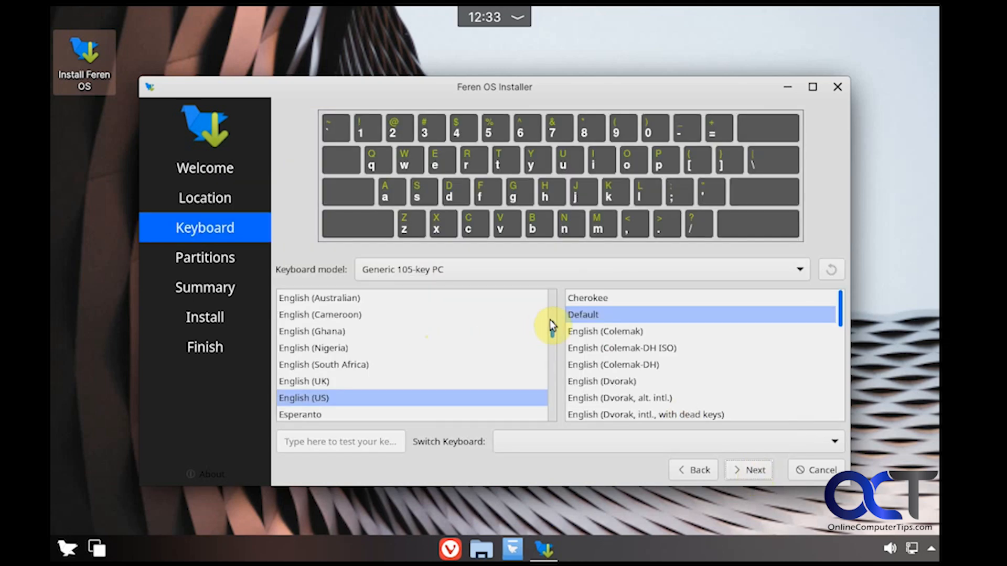
click(749, 469)
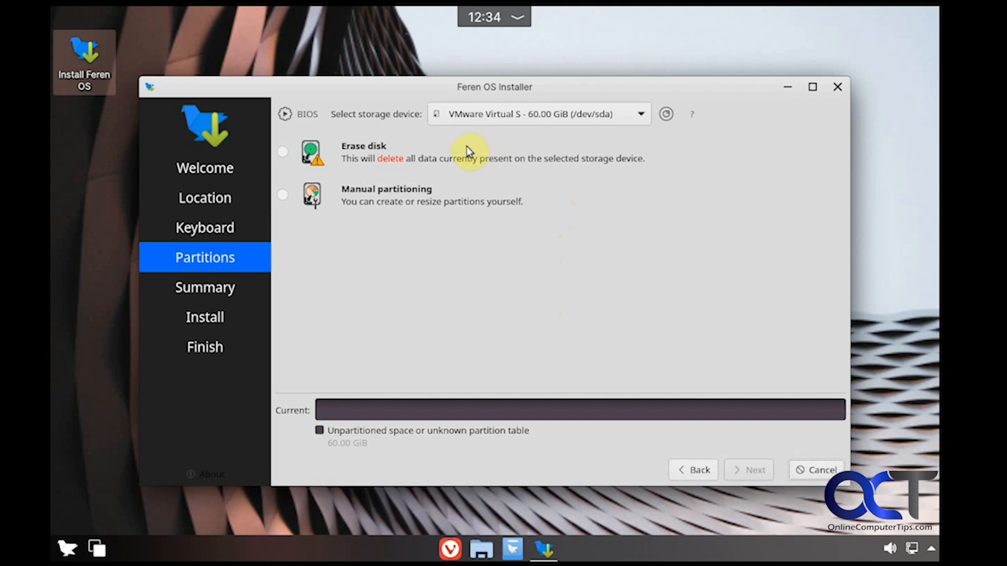
Choose to erase the disk /dev/sda and start the Feren OS installation from the summary.
click(284, 152)
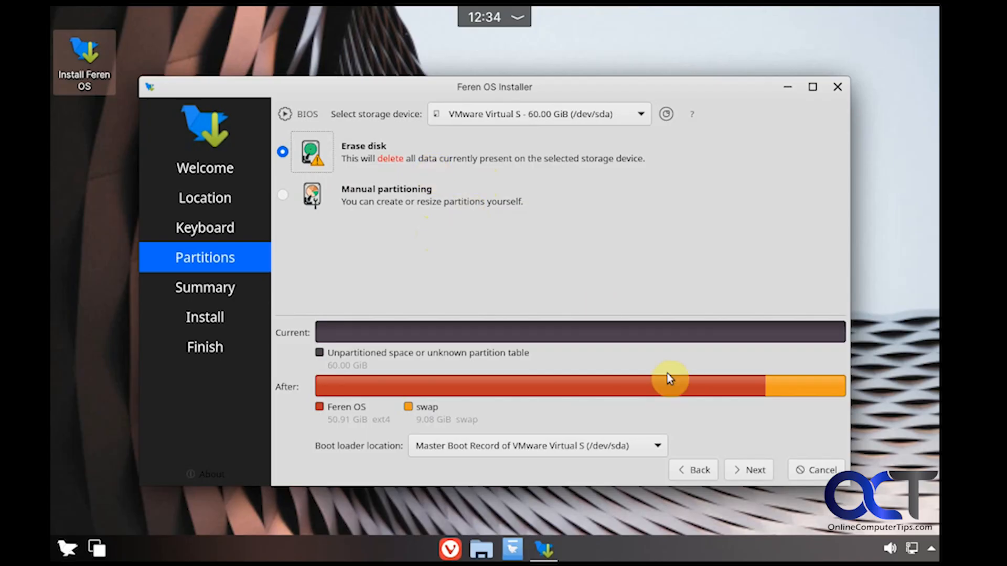
click(741, 471)
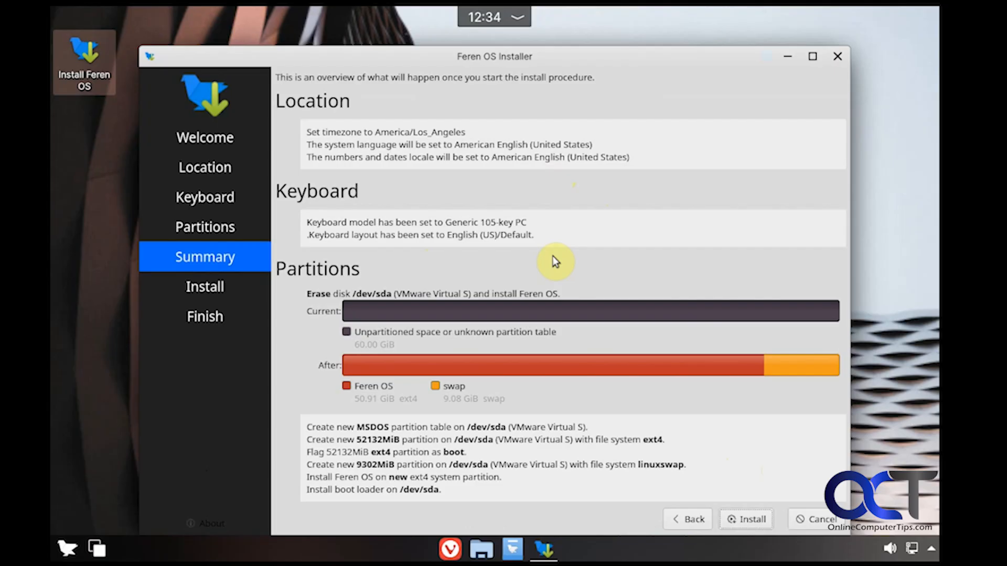
click(743, 519)
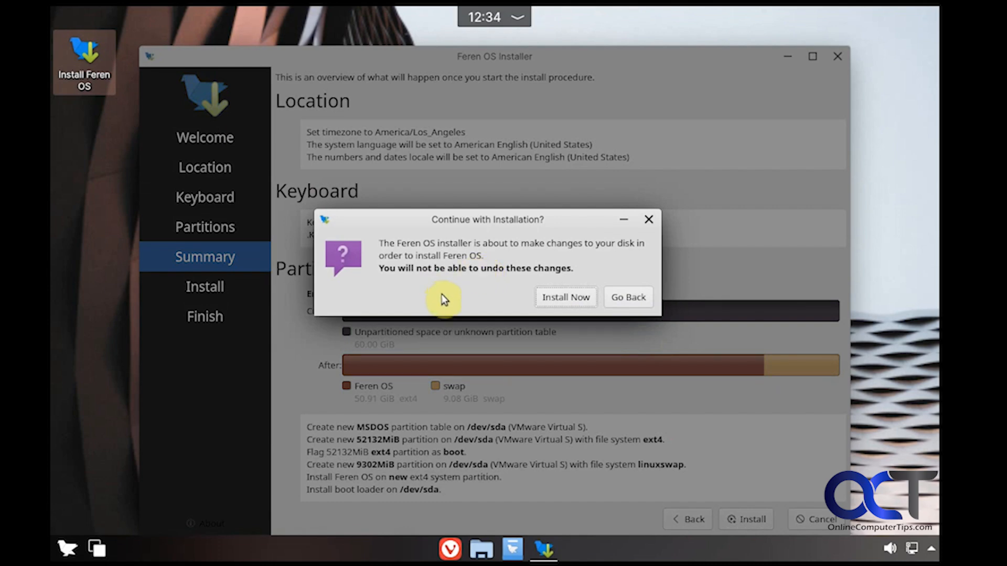
click(556, 294)
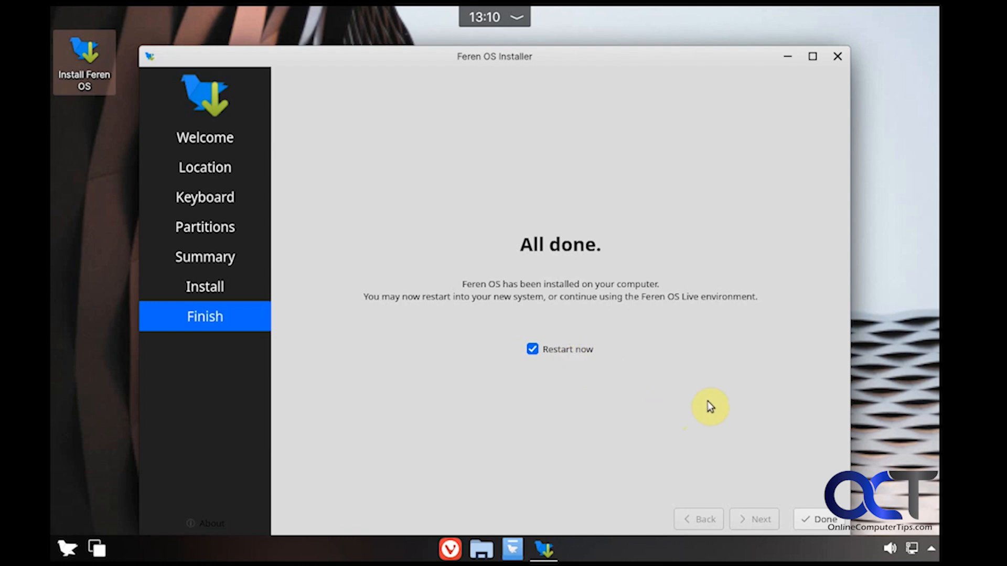
Restart into the installed system and set its location to the Los Angeles zone in the America region.
click(811, 518)
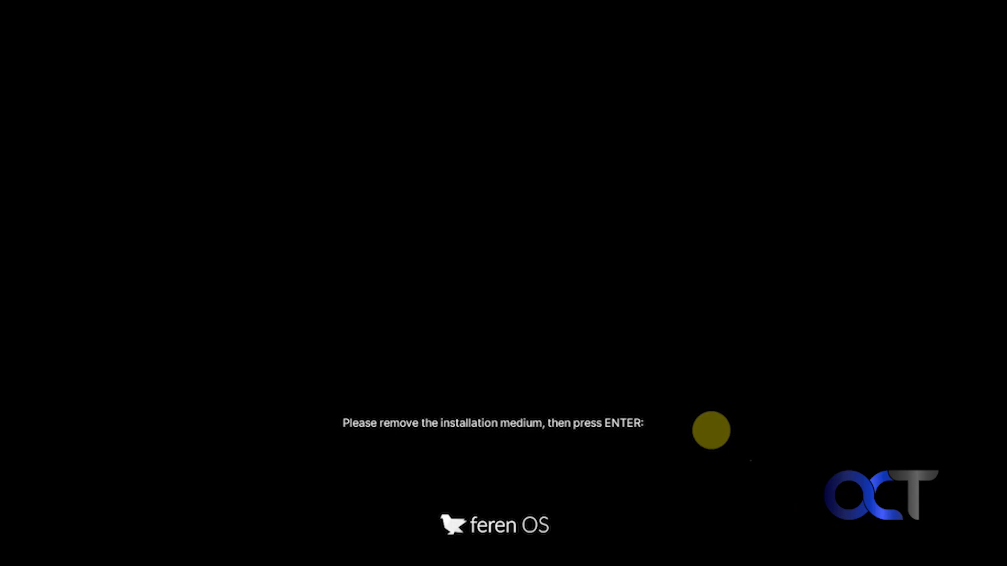
key(Return)
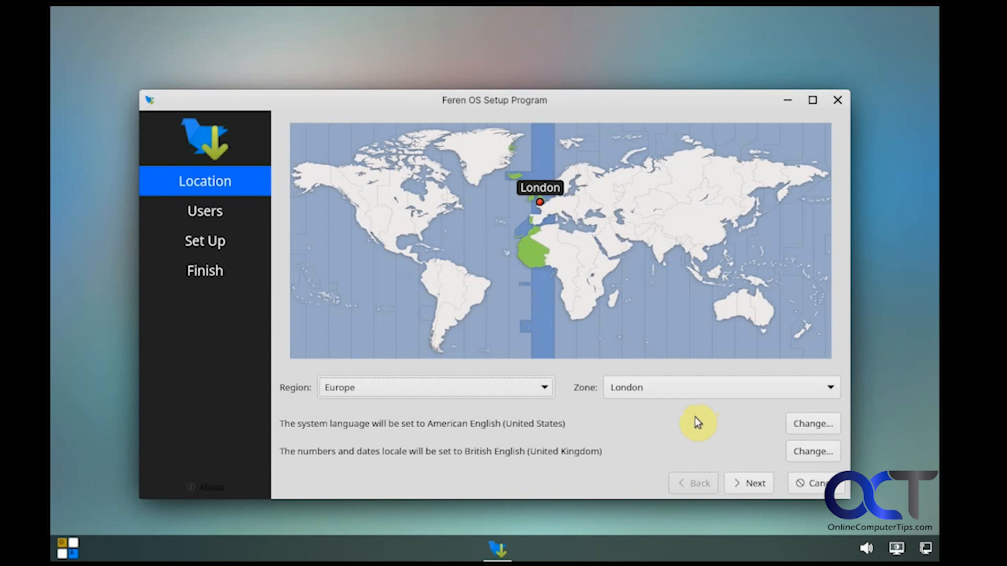
click(362, 230)
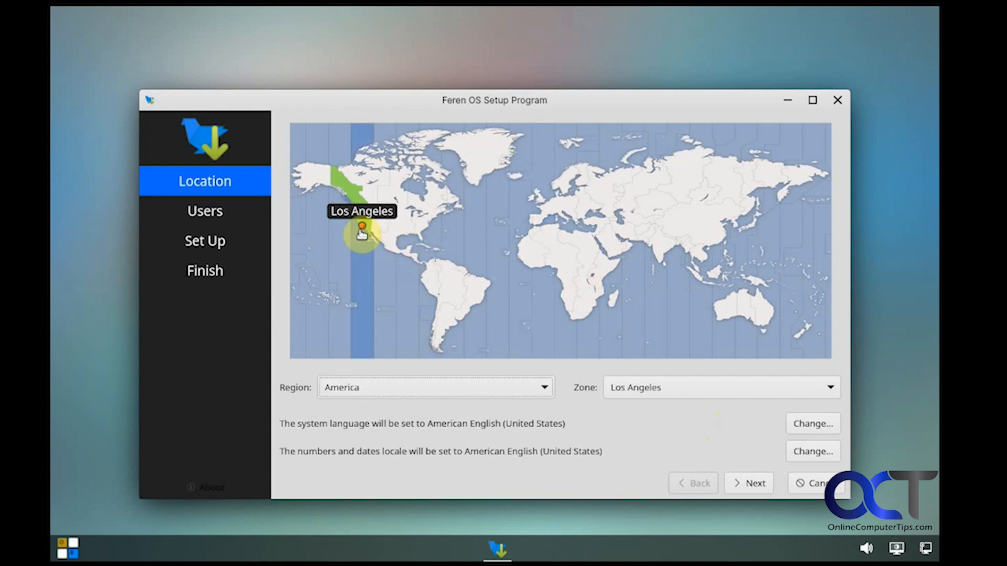
click(748, 483)
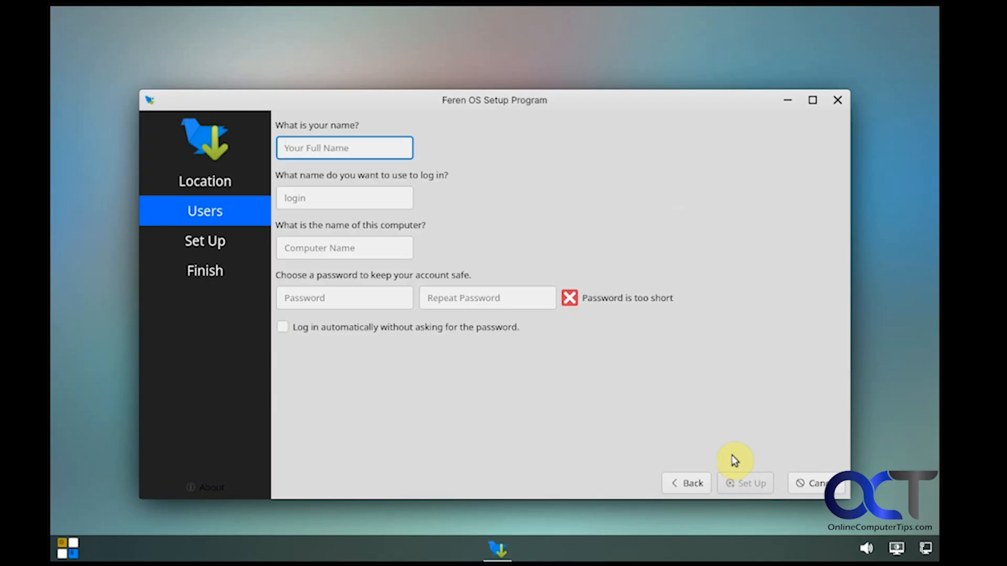
Enter the user's name, keep the suggested login name, and name the computer FerenOS.
text(Bob)
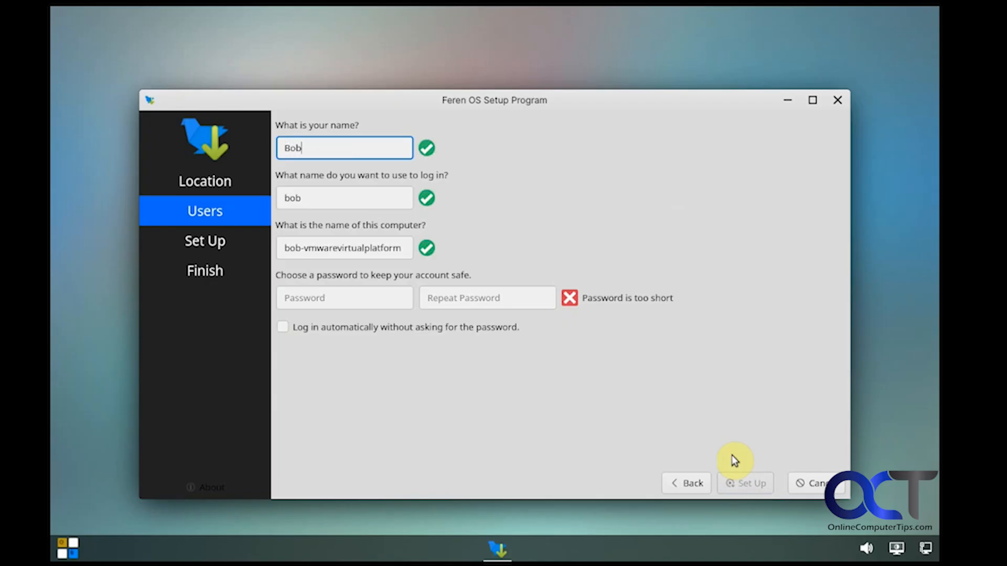
key(Tab)
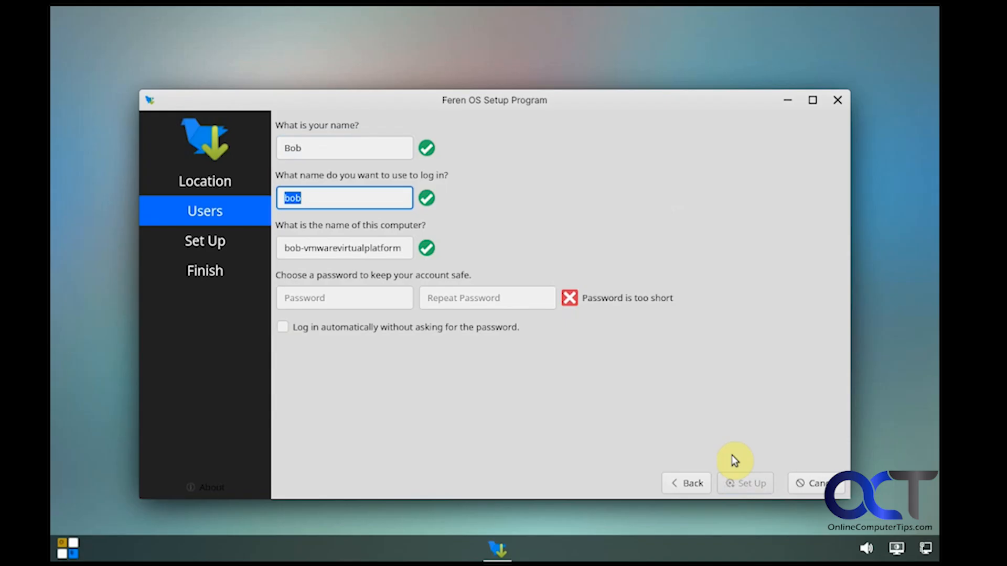
key(Tab)
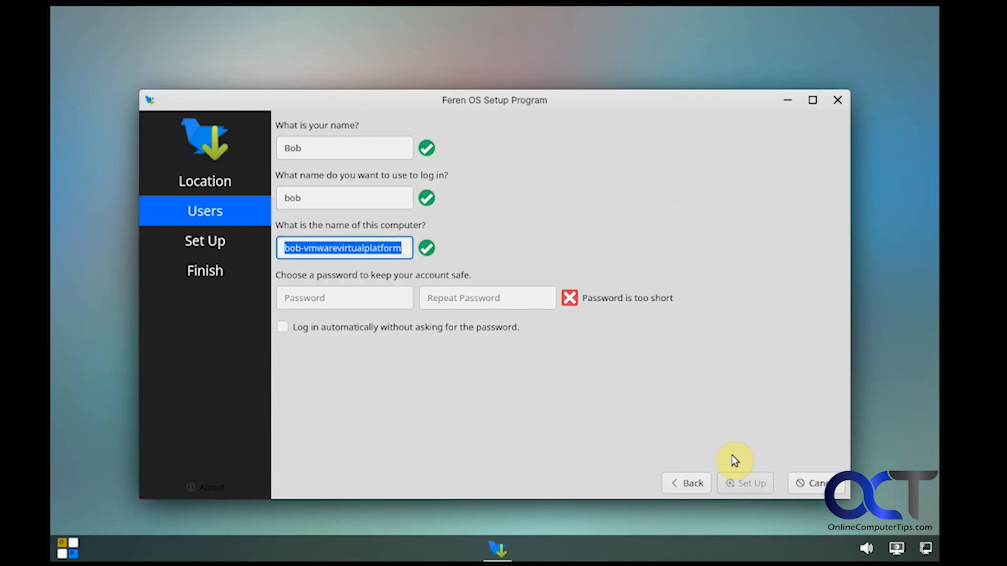
text(FerenOS)
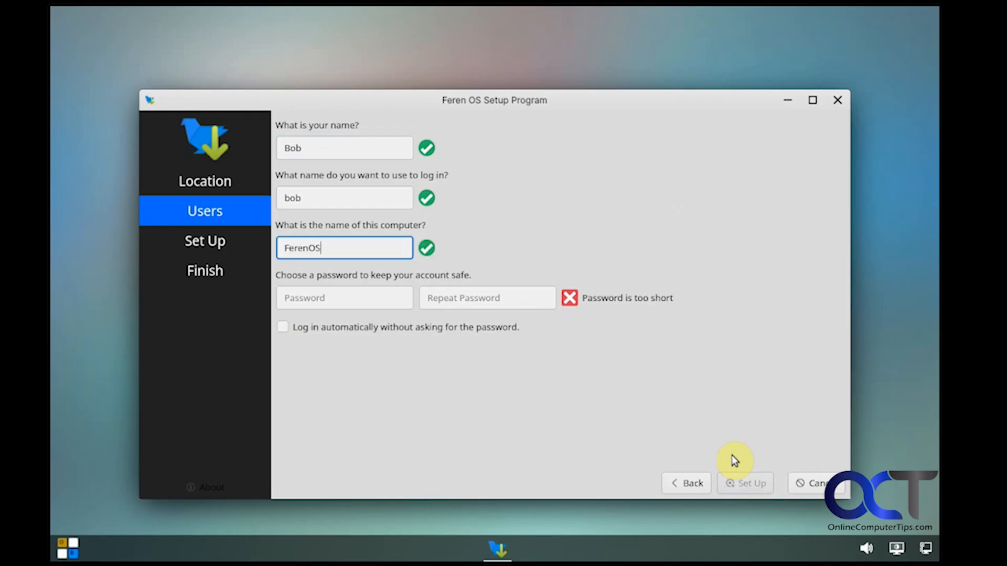
Enter and repeat the account password, and start the system setup with these user details.
key(Tab)
text(*******)
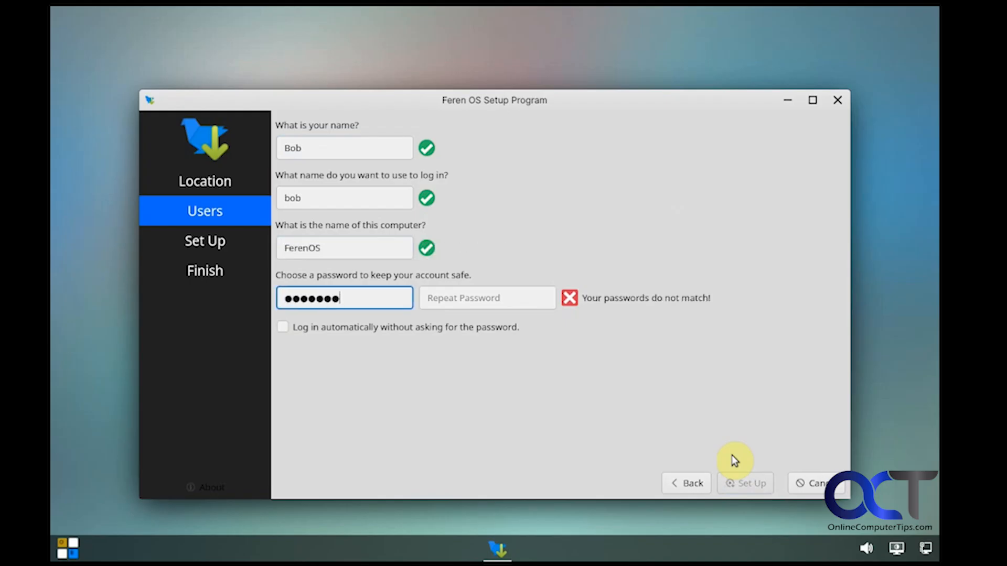
text(*)
key(Tab)
text(********)
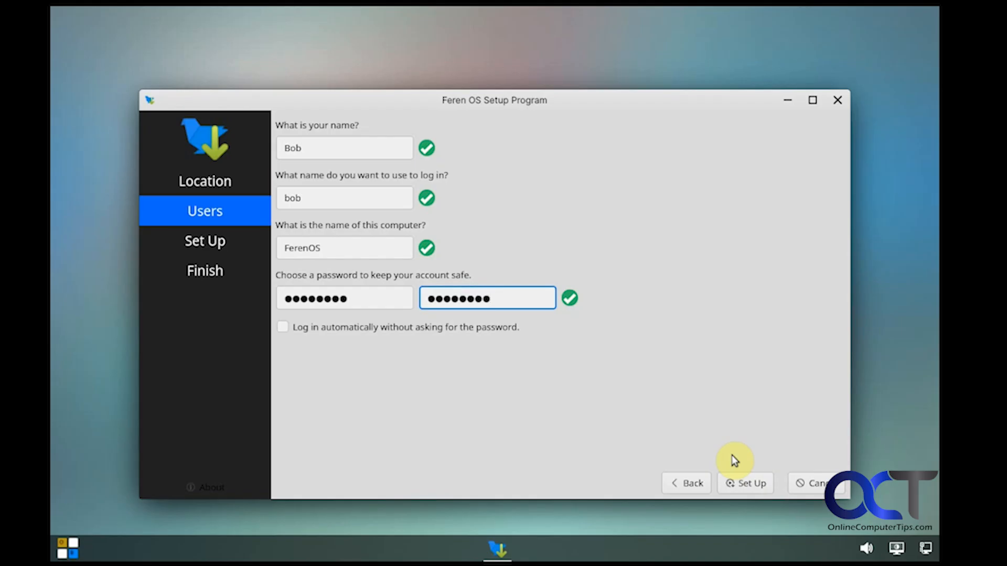
click(286, 333)
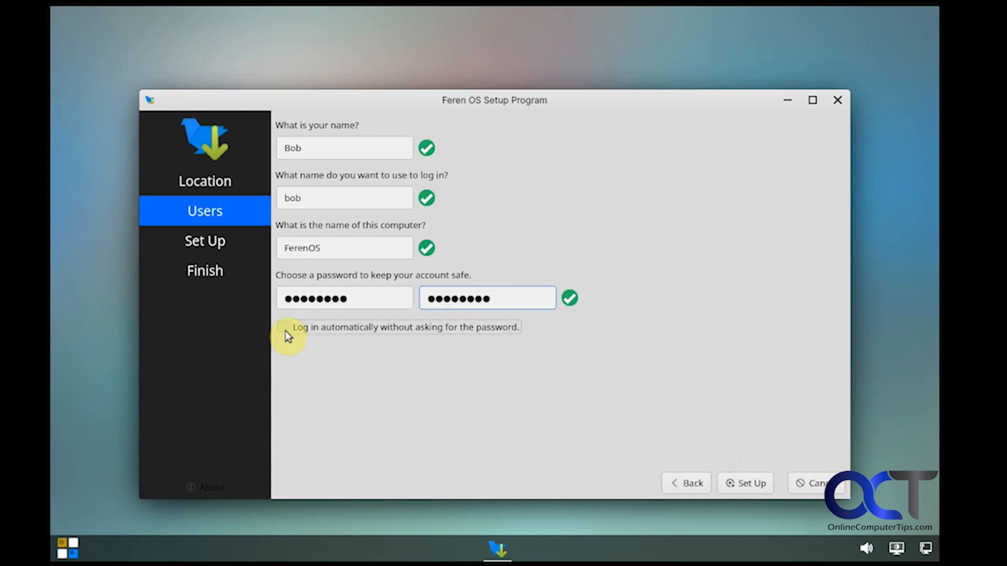
click(738, 486)
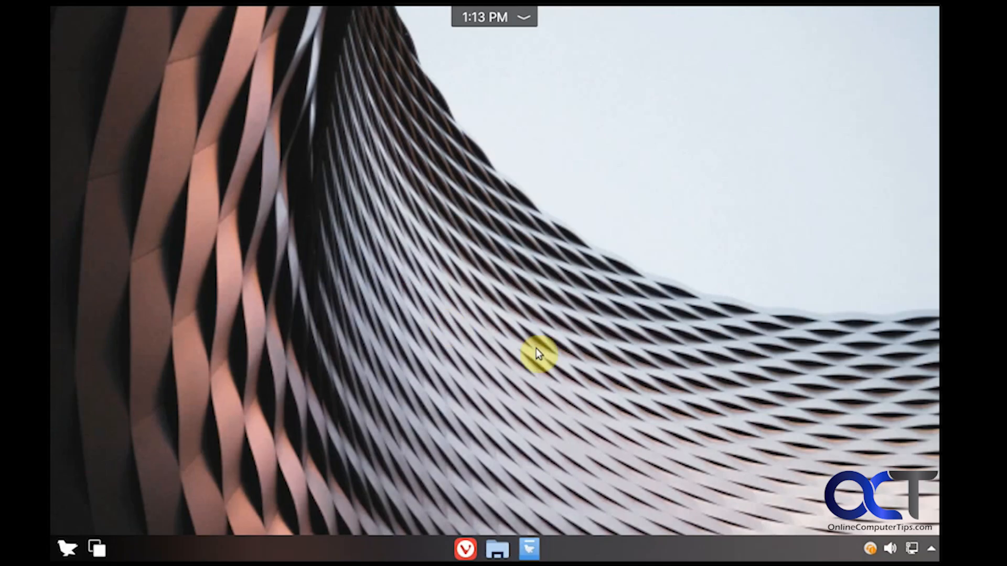
Open the Update Manager from the system tray, read through its welcome page, and close it.
right_click(871, 549)
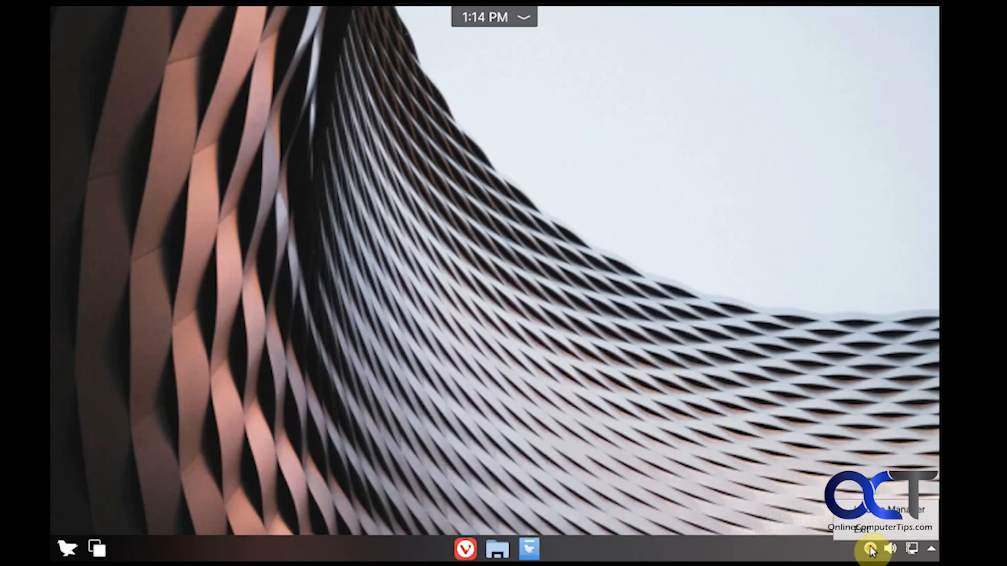
click(868, 515)
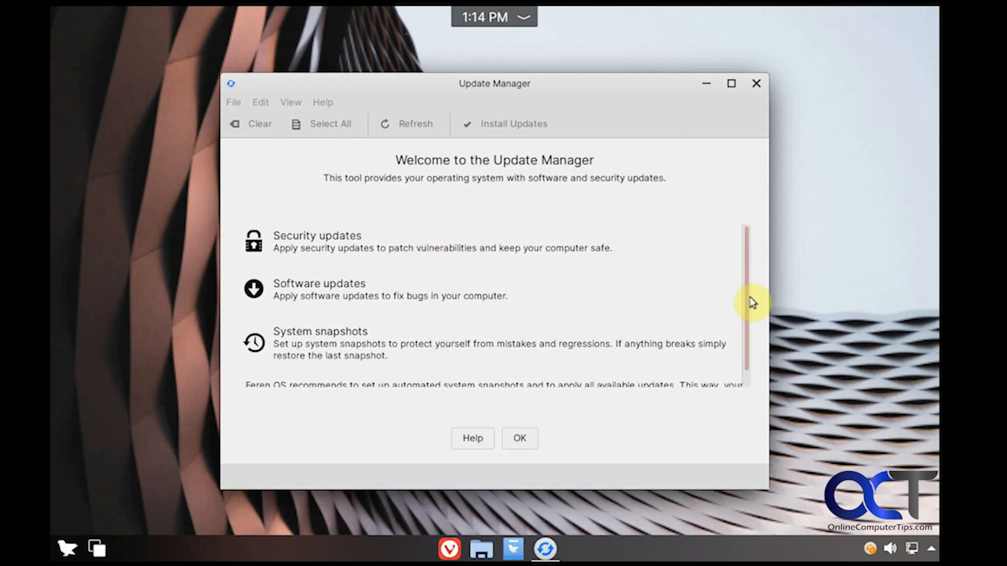
scroll(750, 330, down, 1)
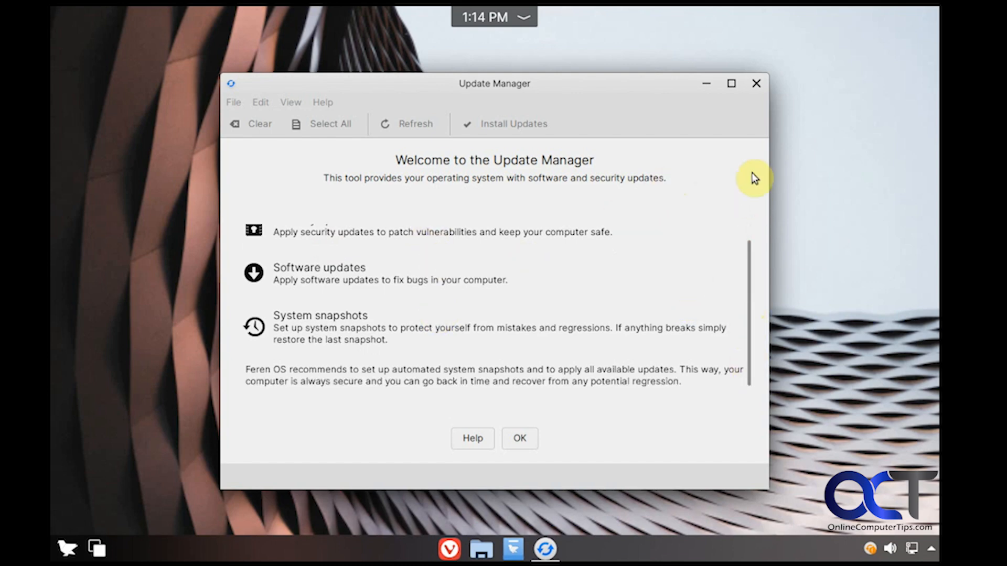
click(756, 84)
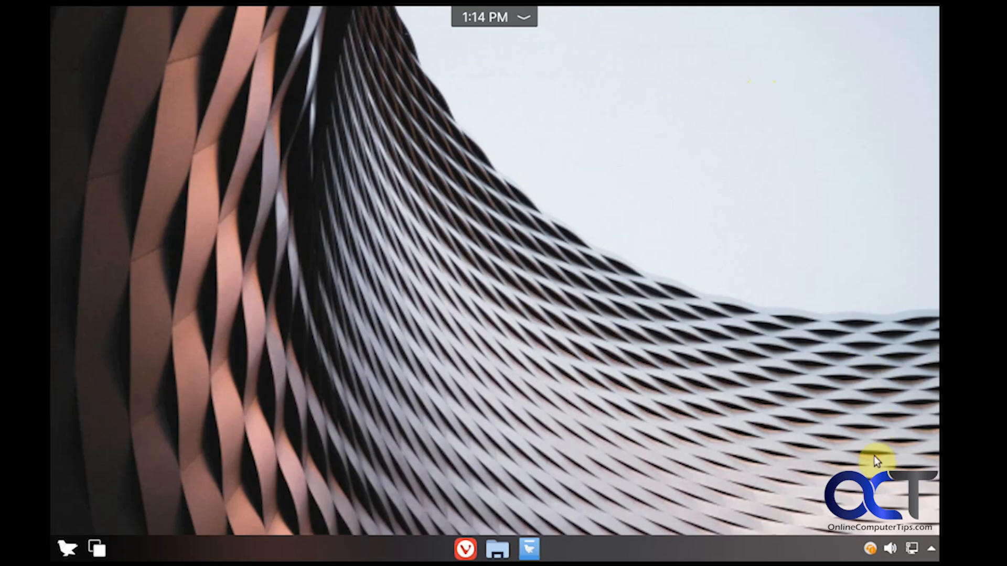
Open the System Tray Settings and review the General, Entries, Keyboard Shortcuts and About pages.
click(930, 548)
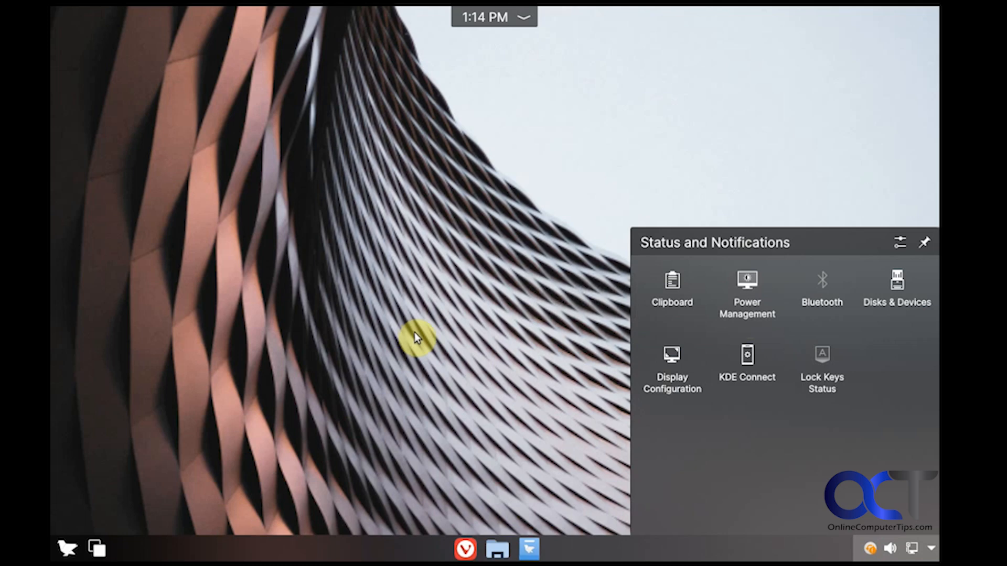
click(901, 244)
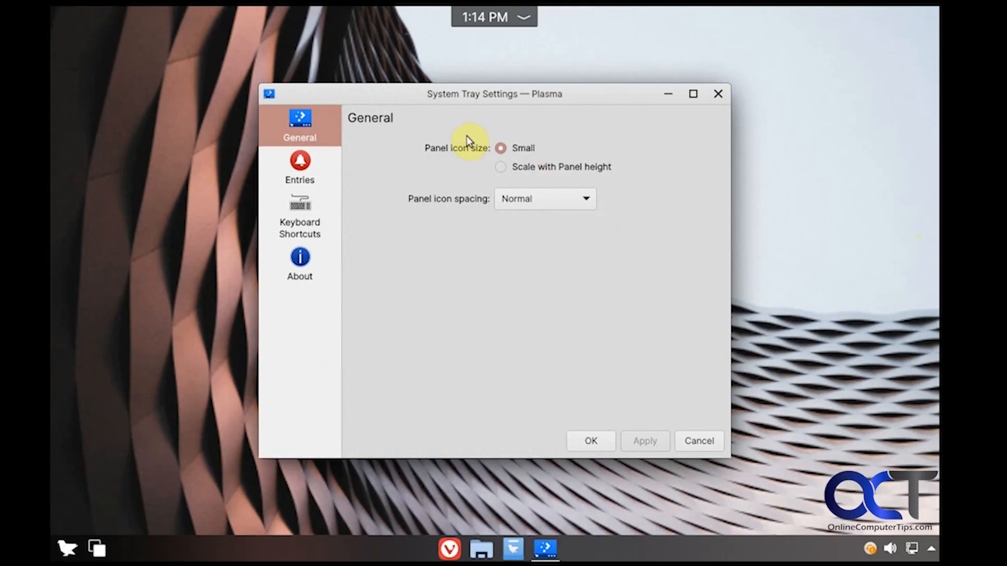
click(318, 166)
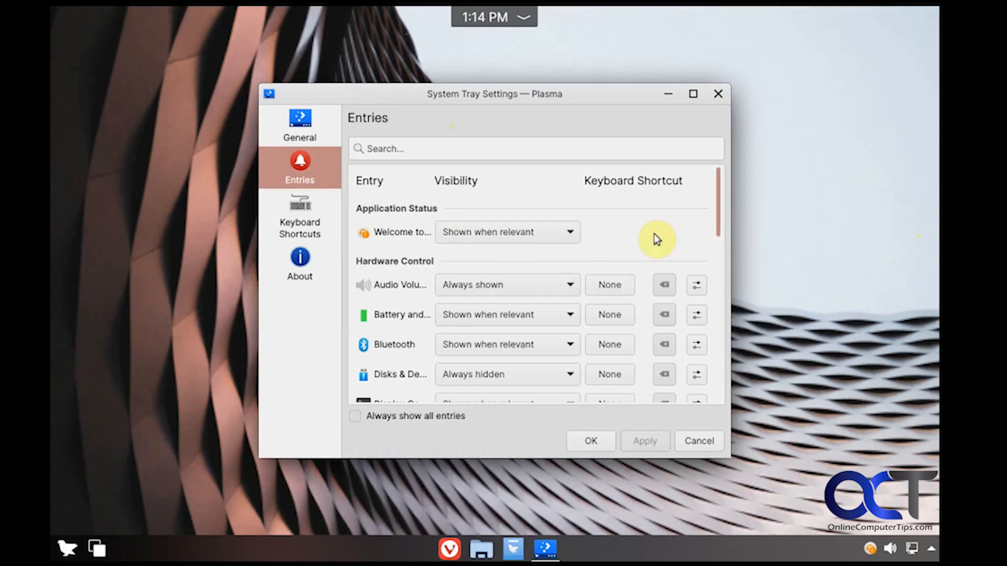
drag(719, 214, 701, 243)
click(321, 230)
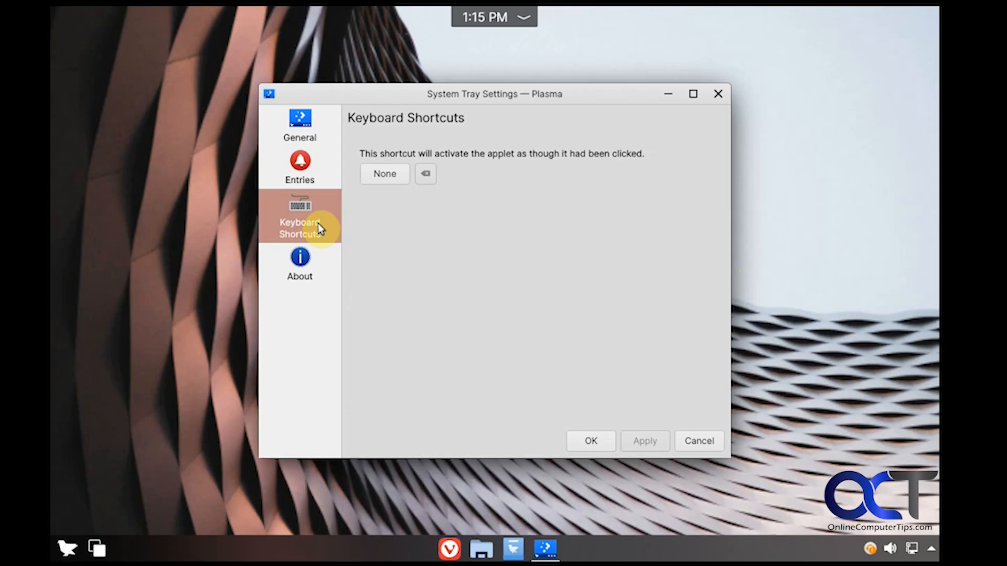
click(304, 259)
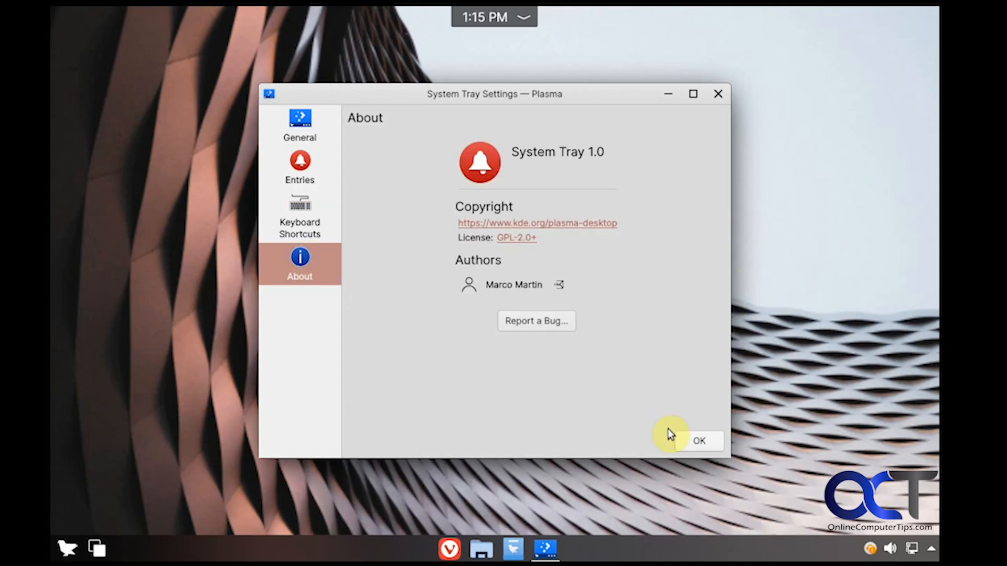
Add the Contact widget to the taskbar panel from the widget list, and open it to view its contact list.
click(684, 440)
right_click(590, 549)
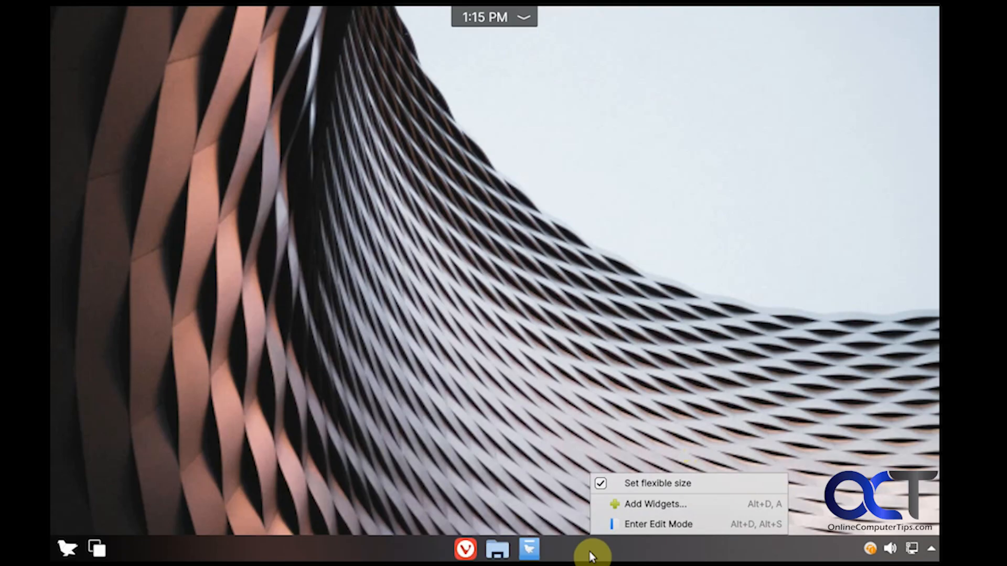
click(669, 504)
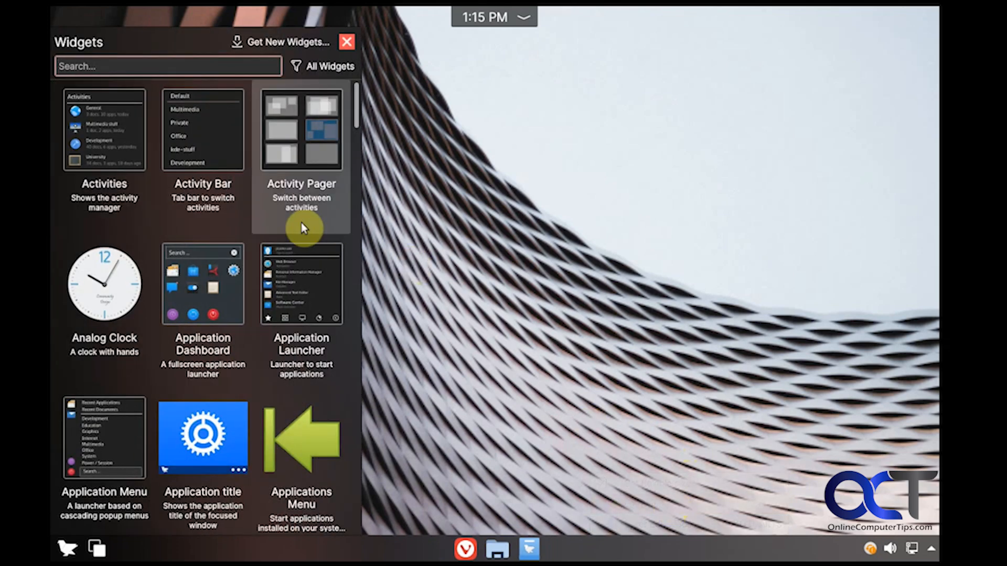
scroll(267, 301, down, 5)
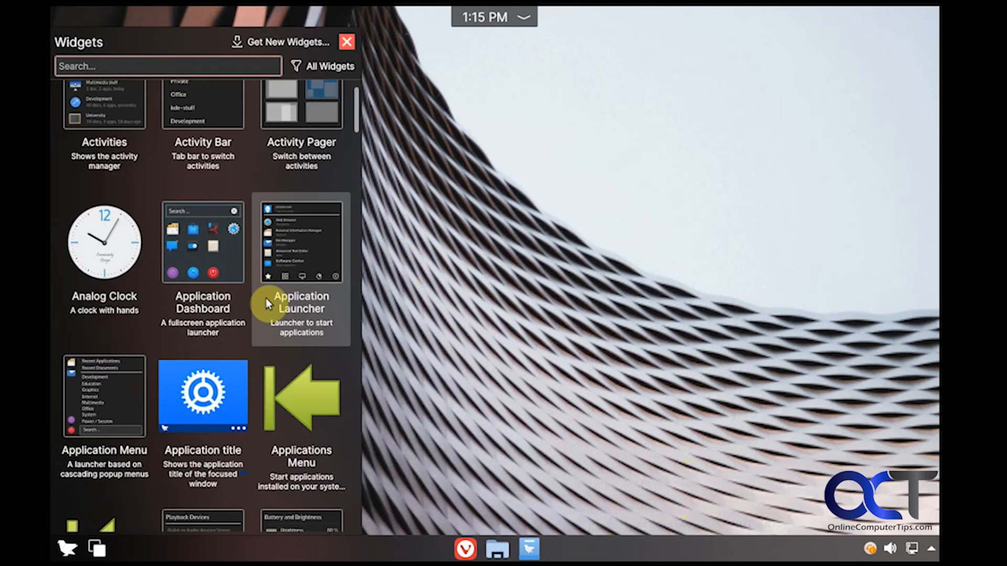
scroll(268, 303, down, 5)
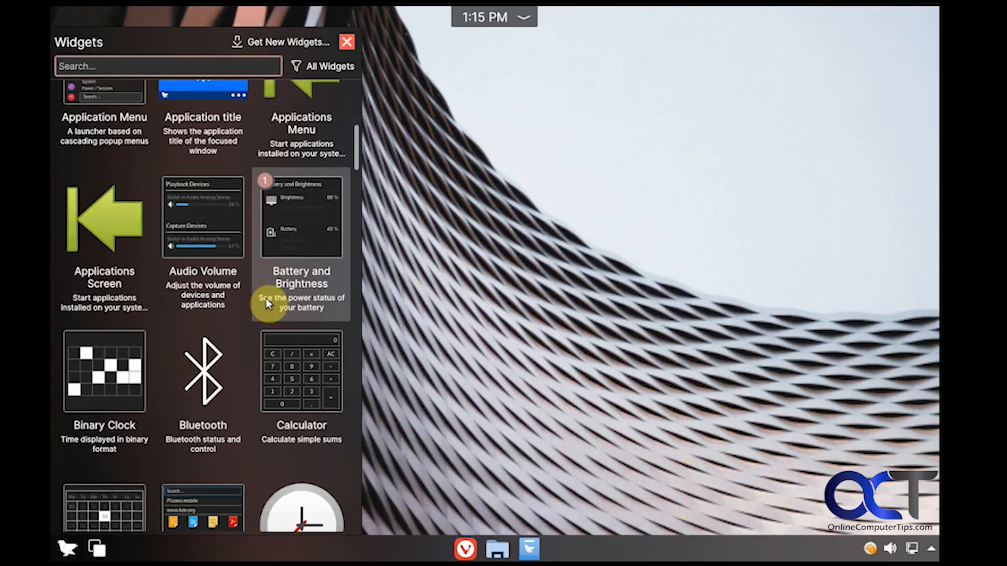
scroll(266, 303, down, 3)
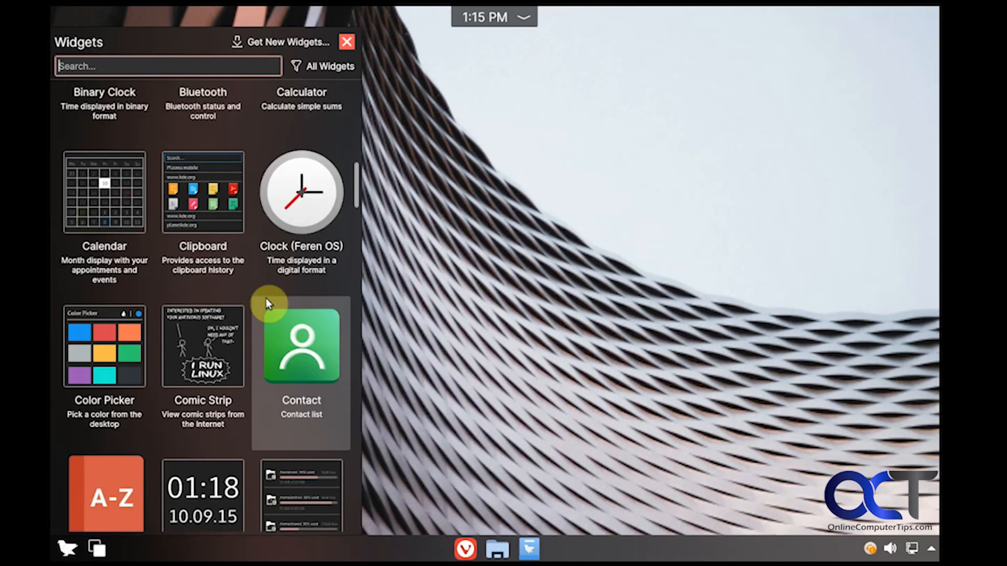
double_click(329, 338)
click(449, 342)
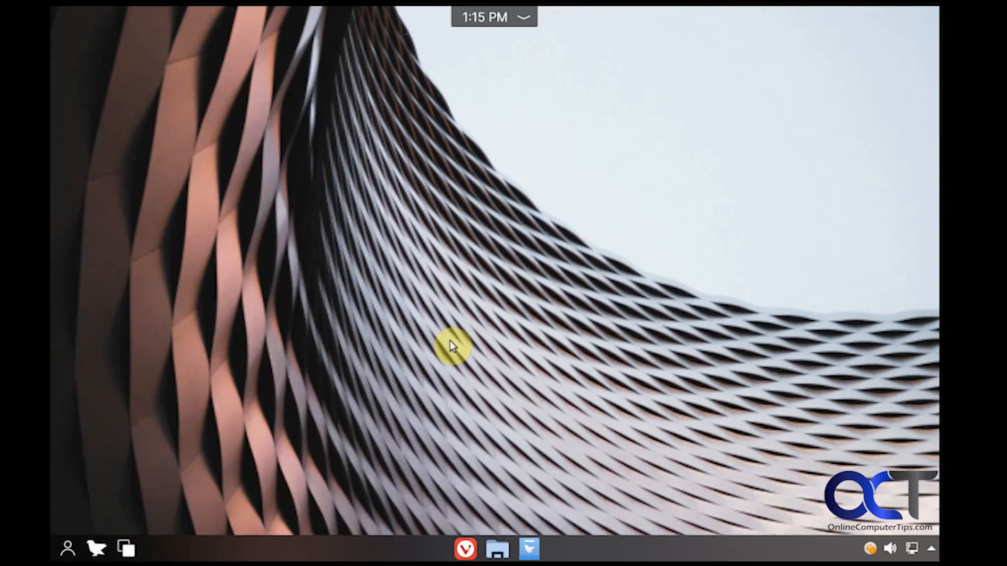
click(77, 549)
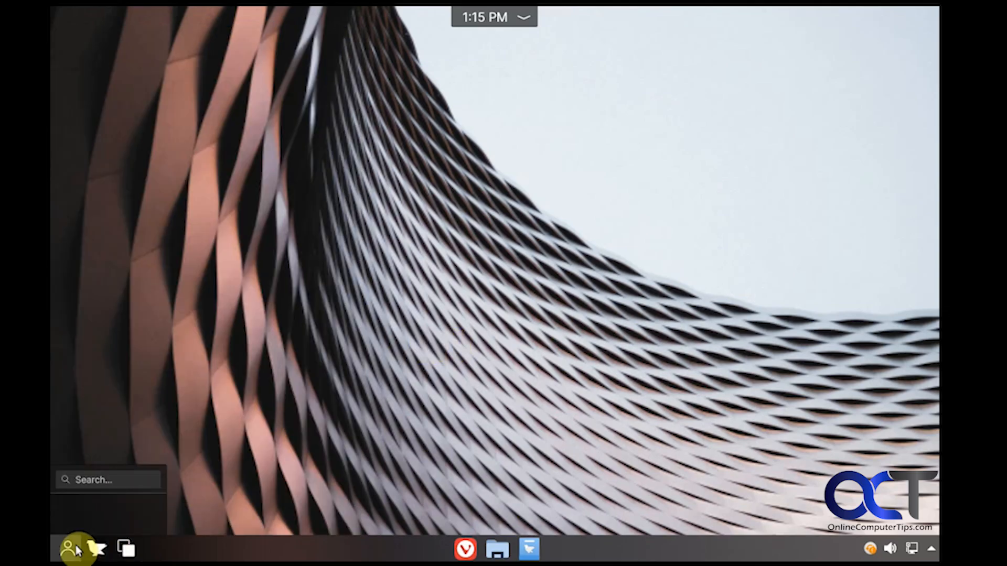
click(371, 385)
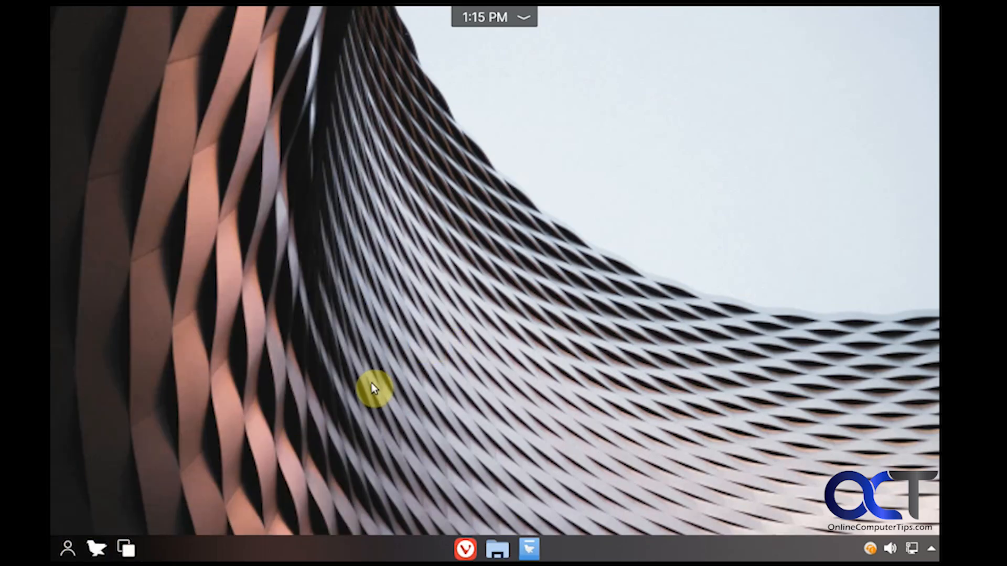
Enter edit mode and review the Panels and Desktops Management window, including the options of the clock panel, and close it.
right_click(598, 546)
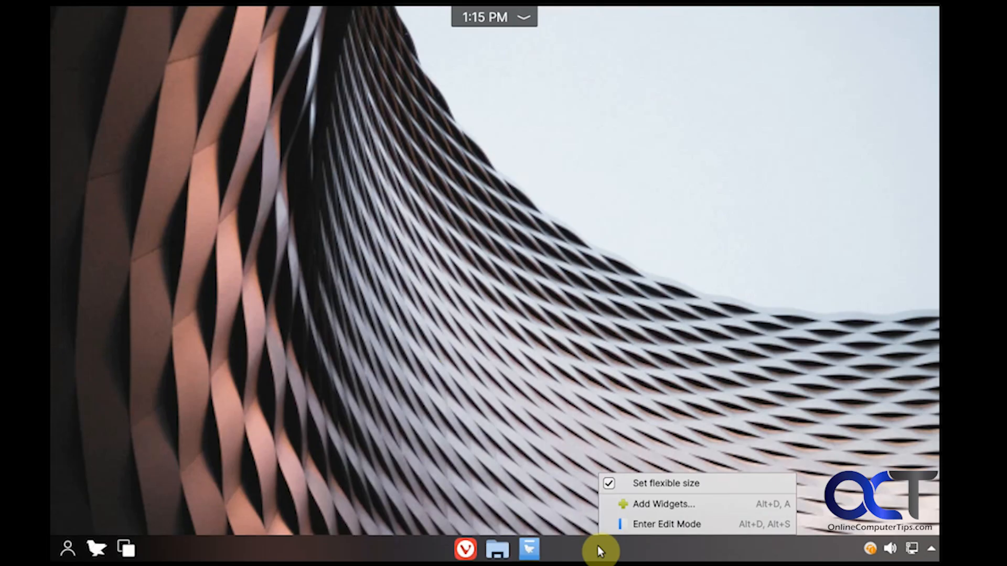
click(629, 527)
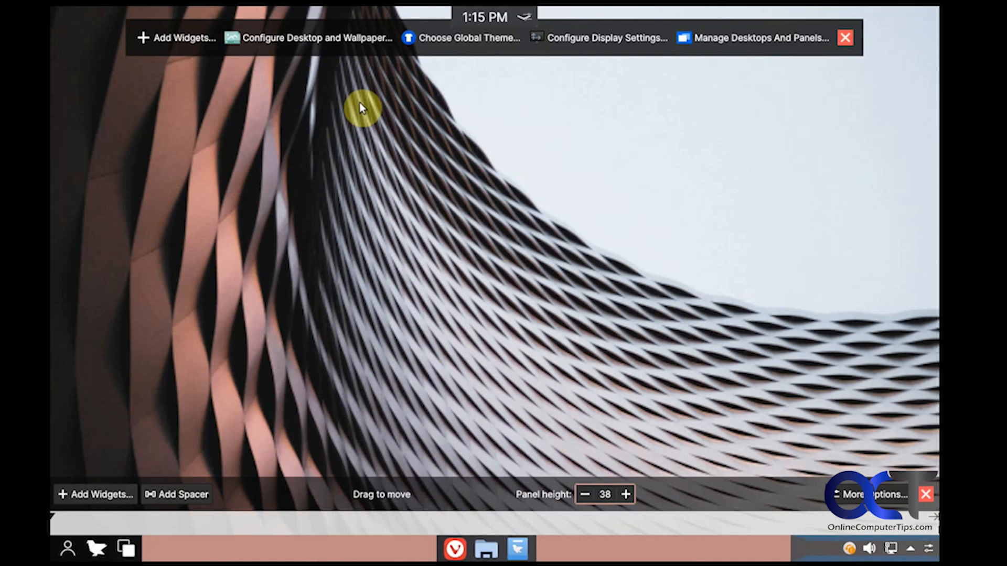
click(732, 38)
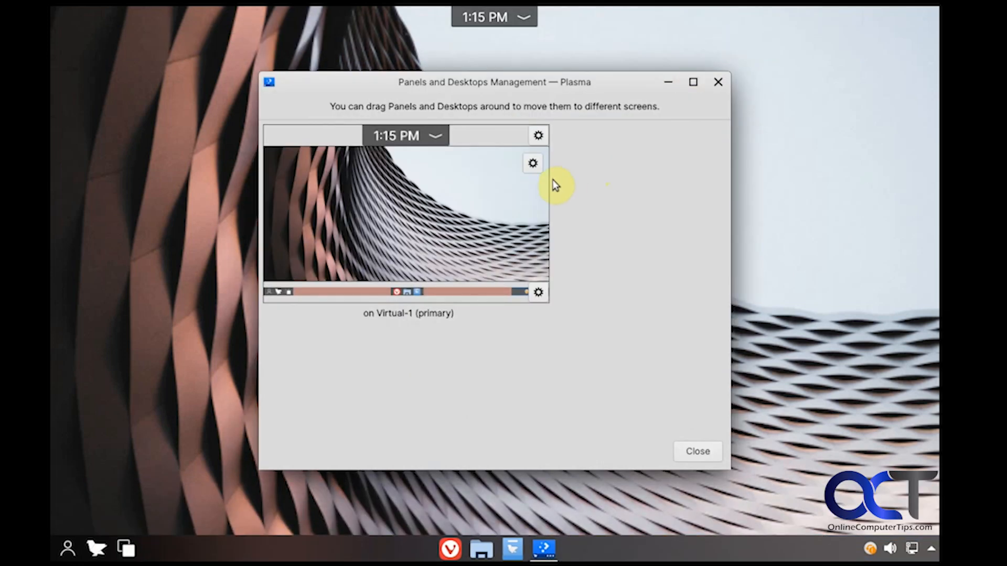
click(539, 136)
click(594, 215)
click(697, 451)
Enter edit mode and take the panel spacers on both sides of the task icons out of the taskbar panel.
right_click(630, 551)
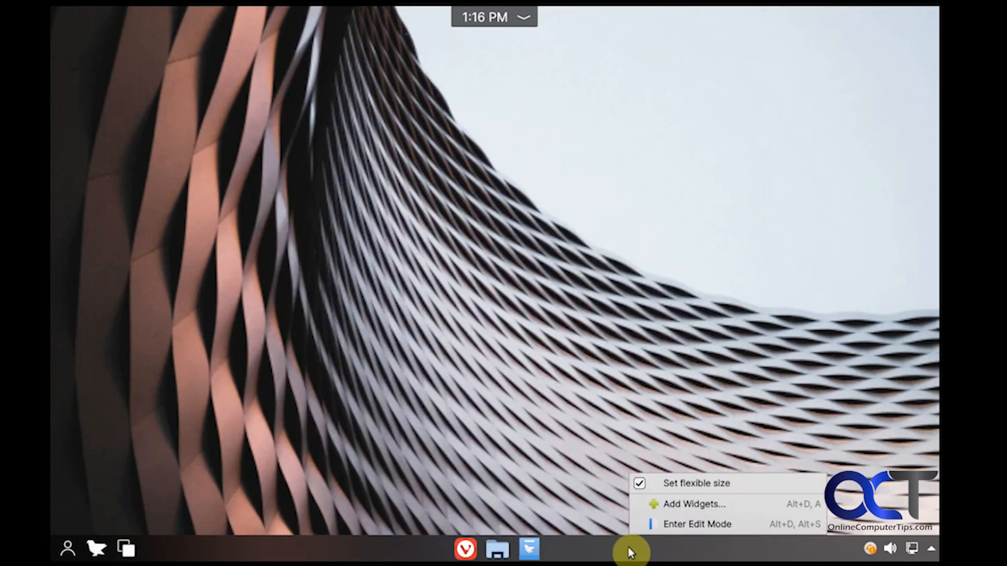
click(662, 524)
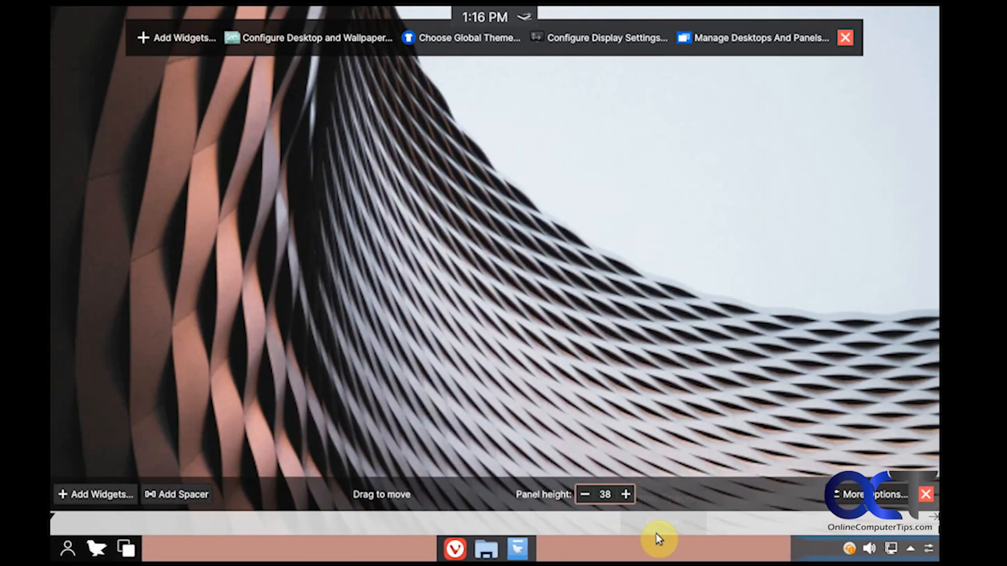
mouse_move(651, 548)
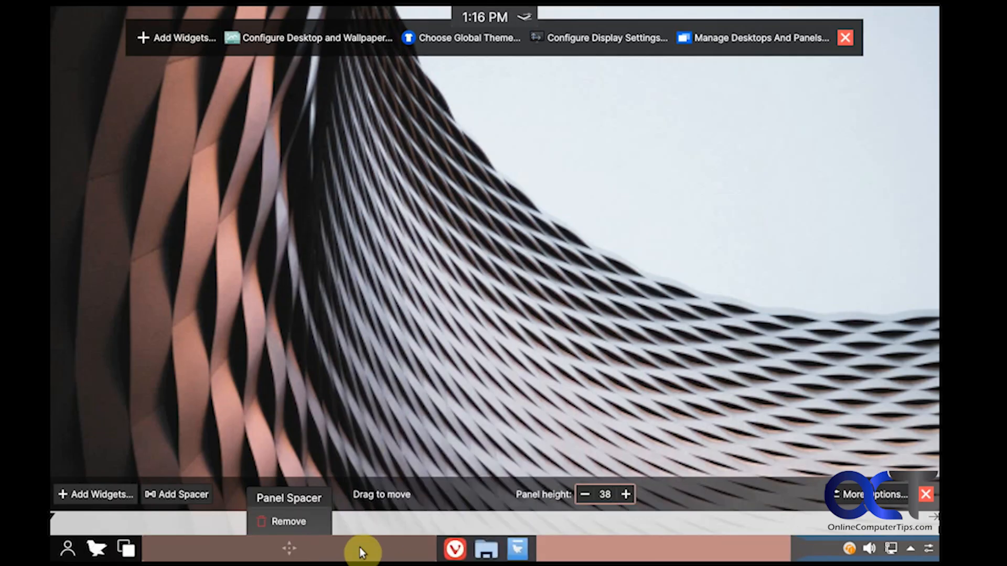
click(662, 522)
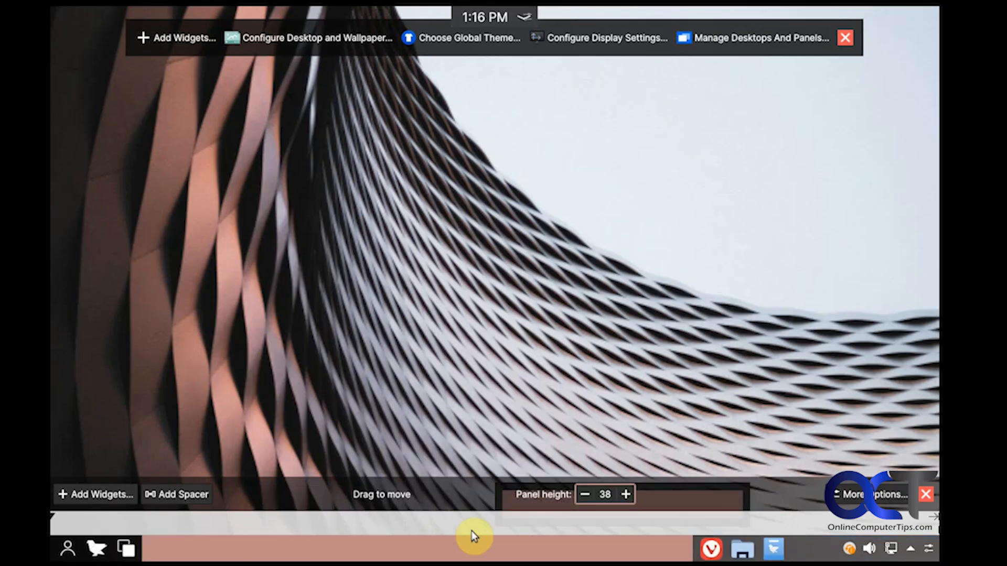
mouse_move(505, 548)
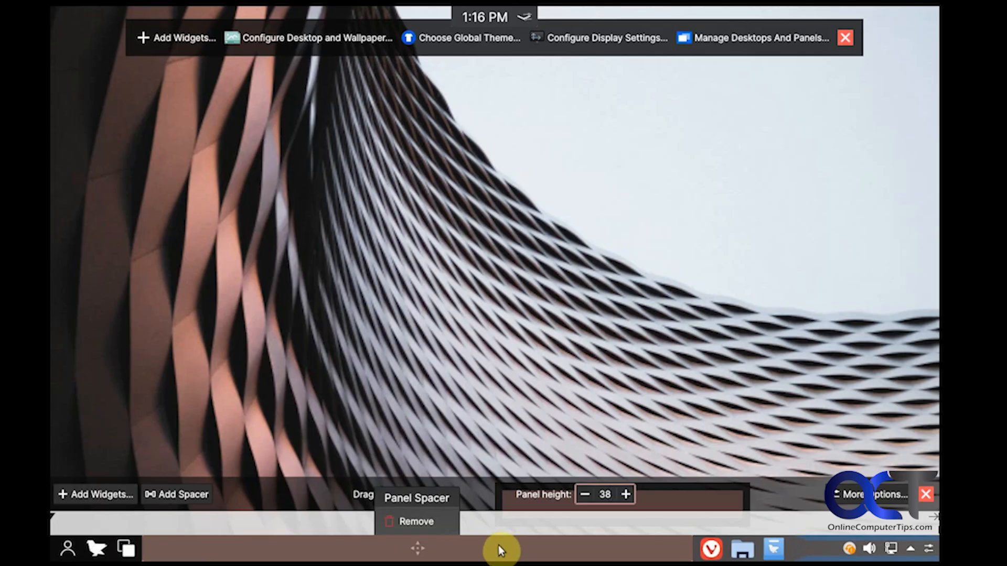
click(417, 521)
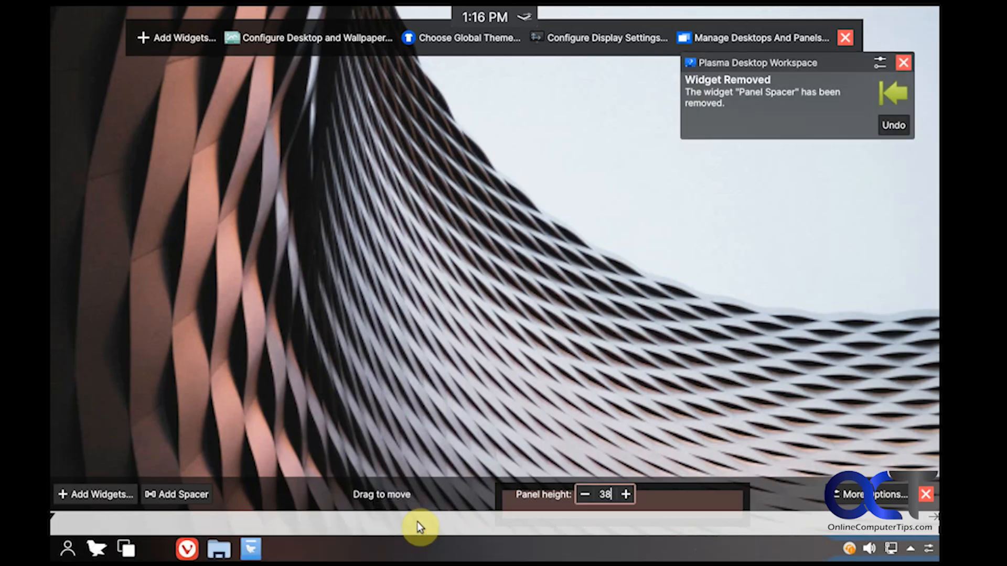
Try to reposition the Icons-only Task Manager in the taskbar panel, and review the panel's alignment, visibility and opacity options.
mouse_move(418, 548)
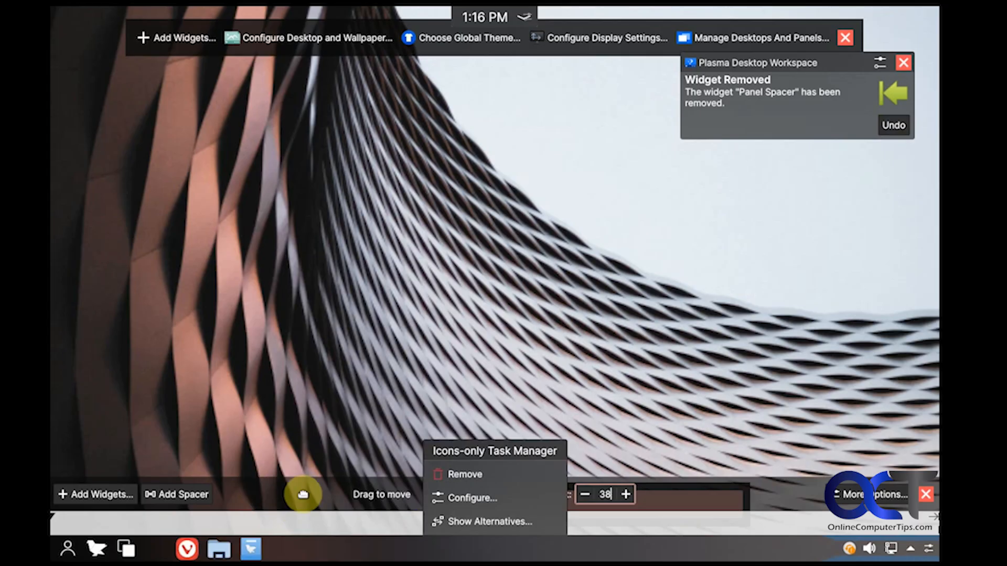
drag(306, 496, 349, 525)
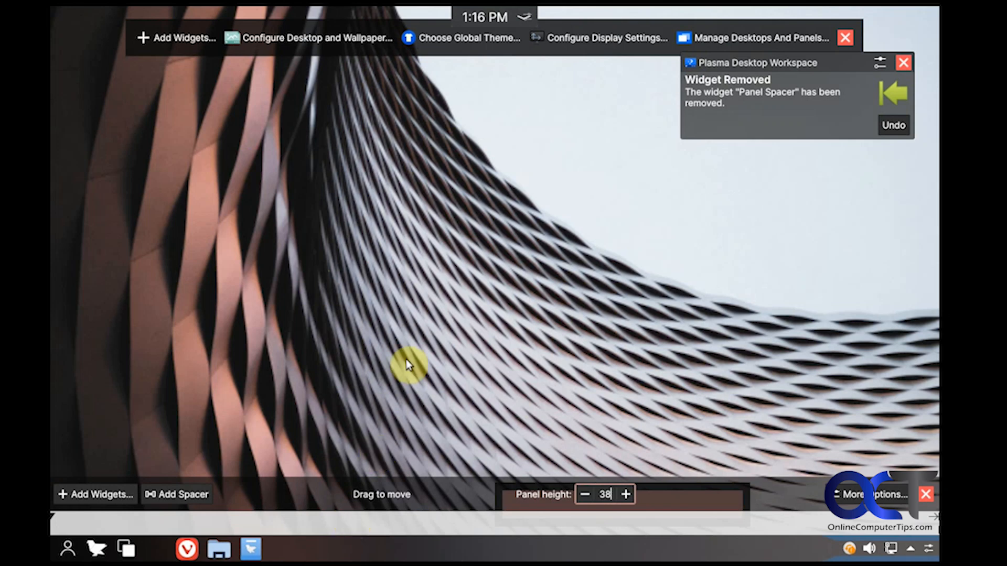
click(860, 495)
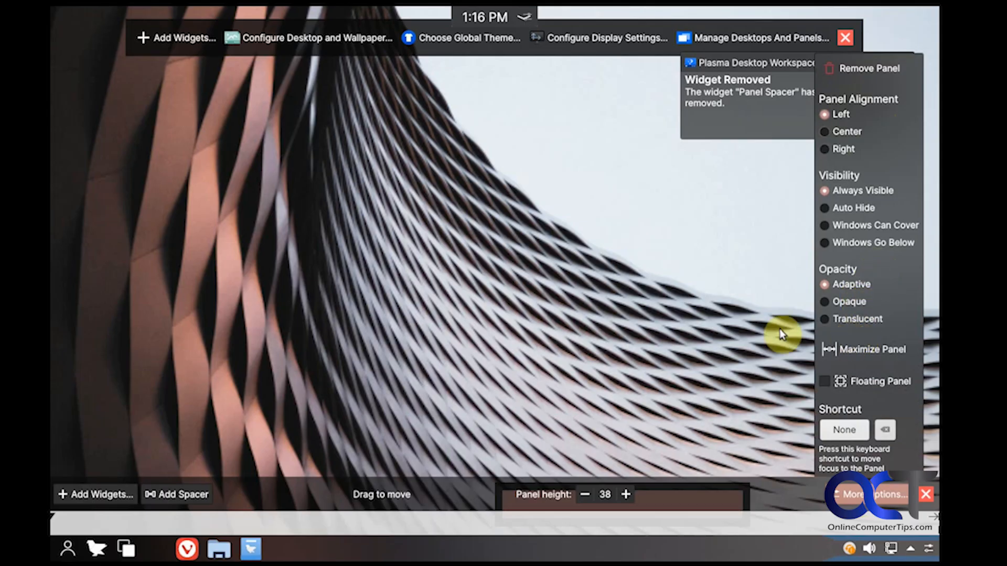
click(734, 330)
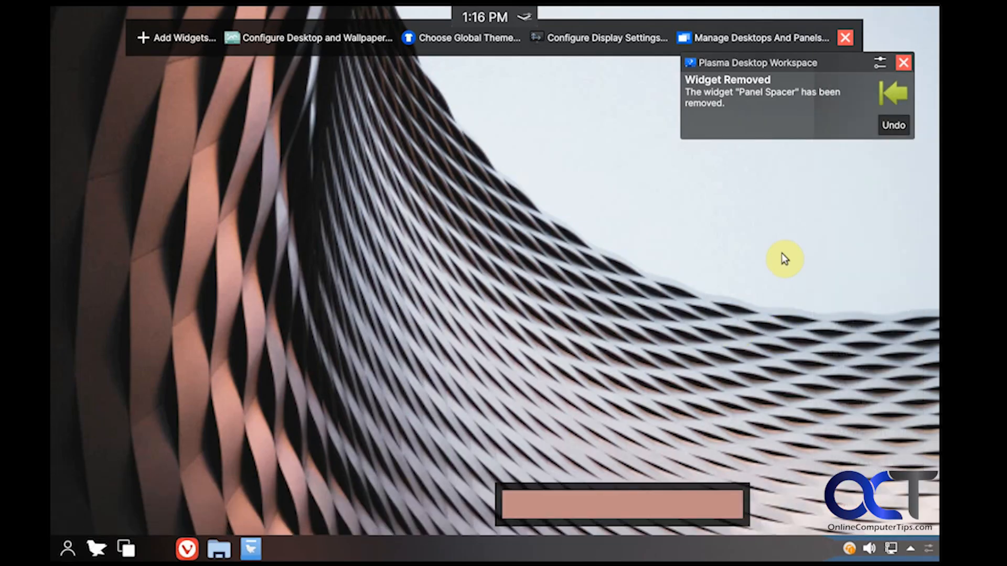
Remove the stray panel spacer from the desktop, and leave edit mode with the removal notifications dismissed.
mouse_move(584, 503)
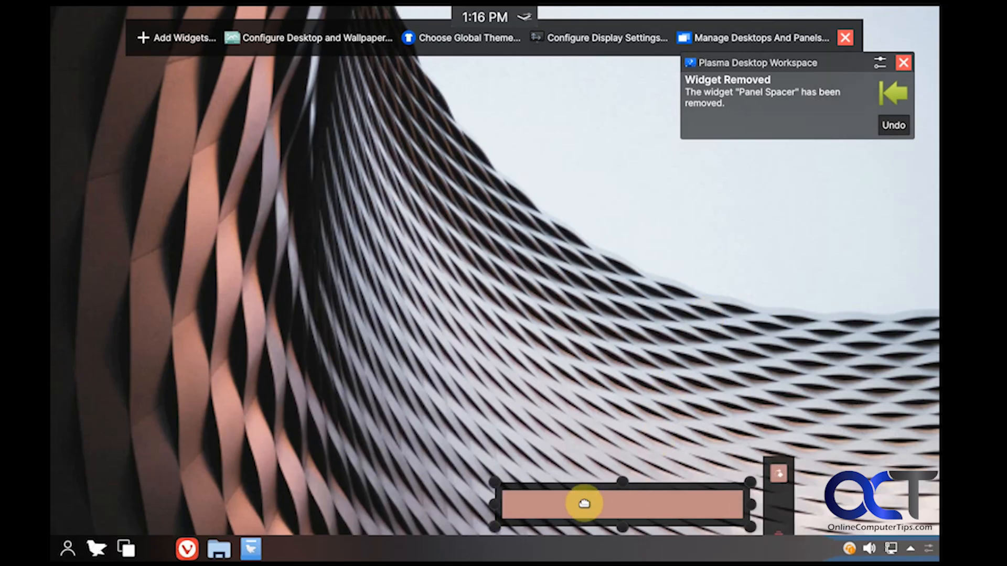
drag(654, 503, 622, 329)
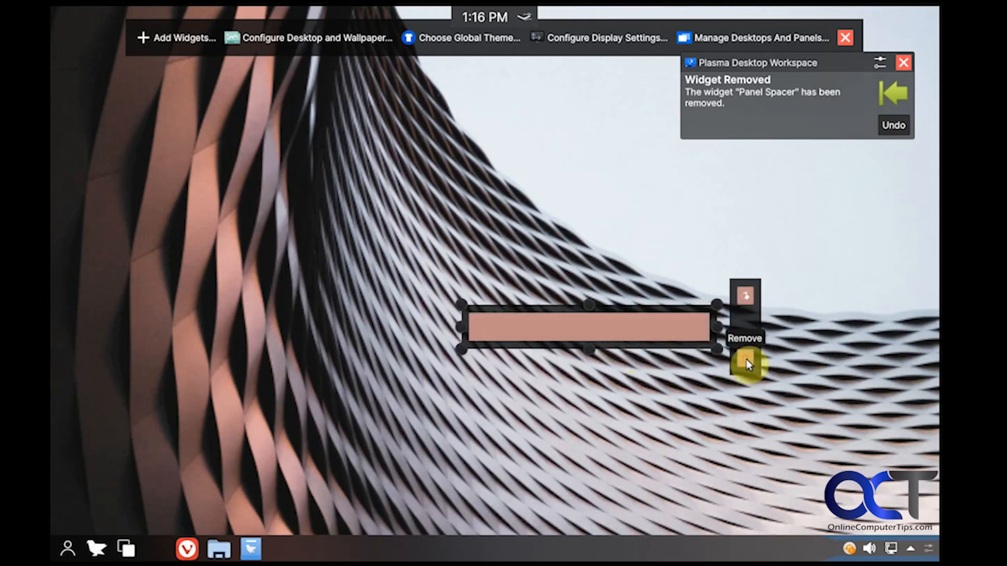
click(746, 360)
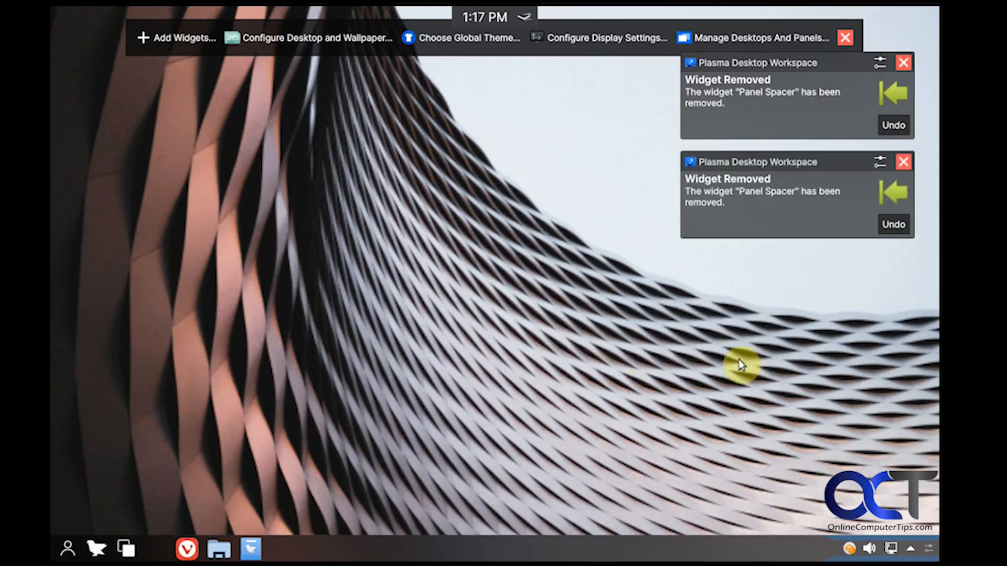
click(902, 163)
click(903, 63)
click(845, 38)
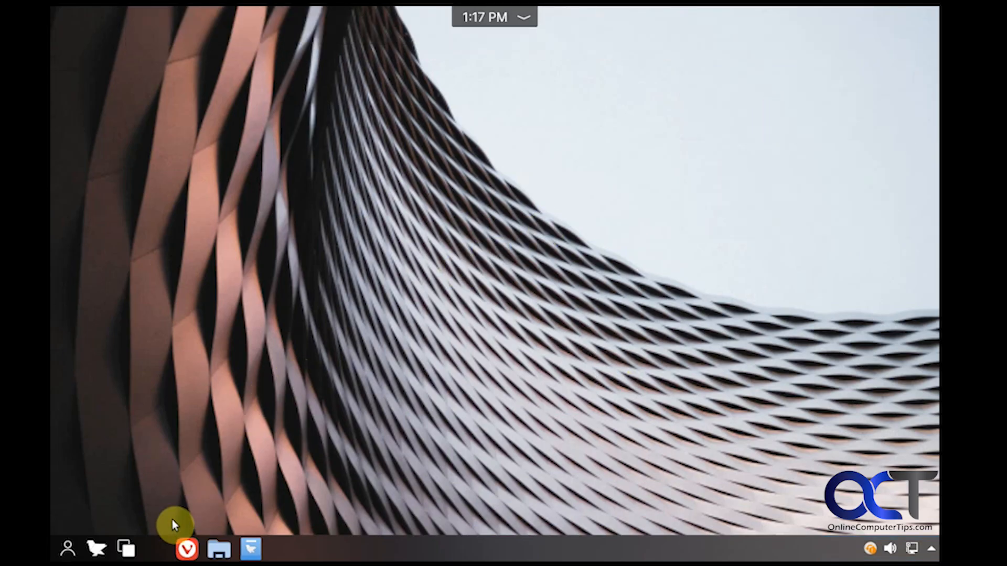
View the virtual desktop overview and the notification list beside the clock, closing each one.
click(123, 548)
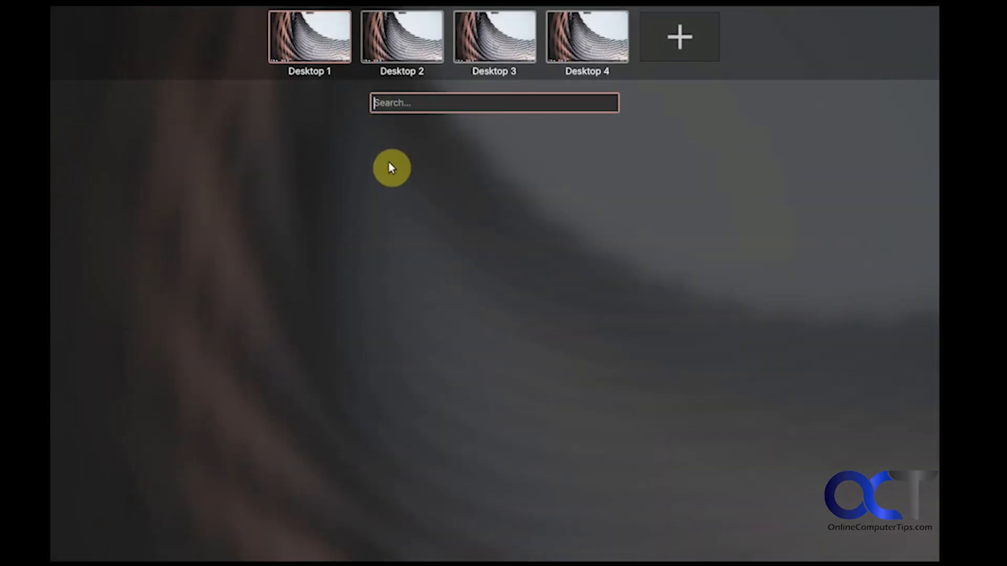
click(420, 158)
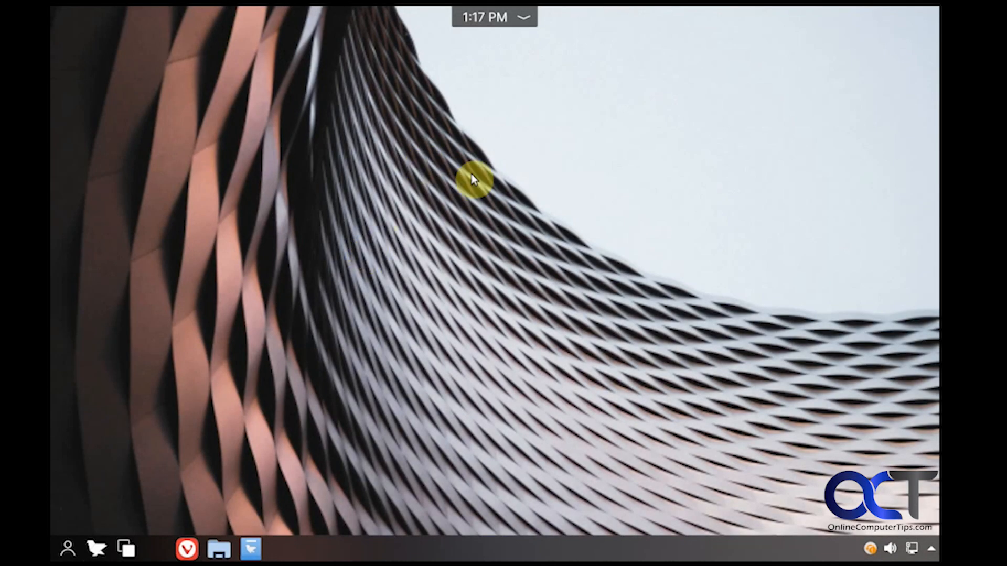
click(523, 19)
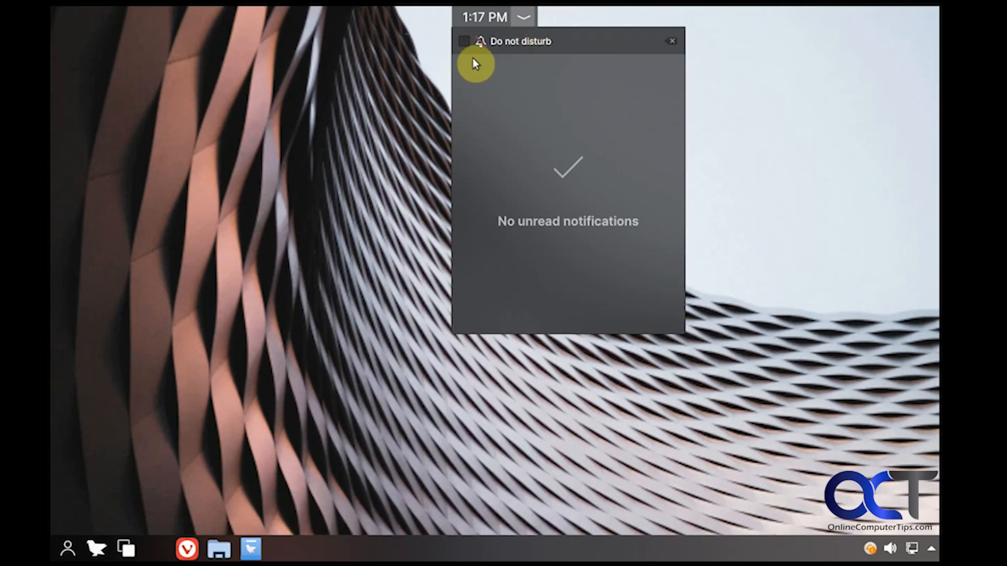
click(346, 208)
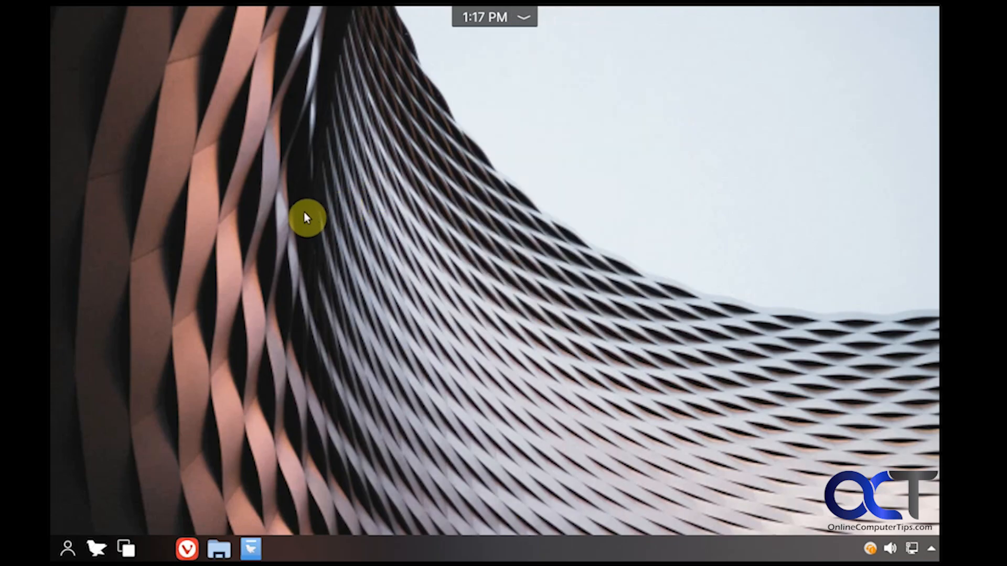
Browse the application menu's categories from All Applications through Utilities to examine the installed programs.
click(95, 548)
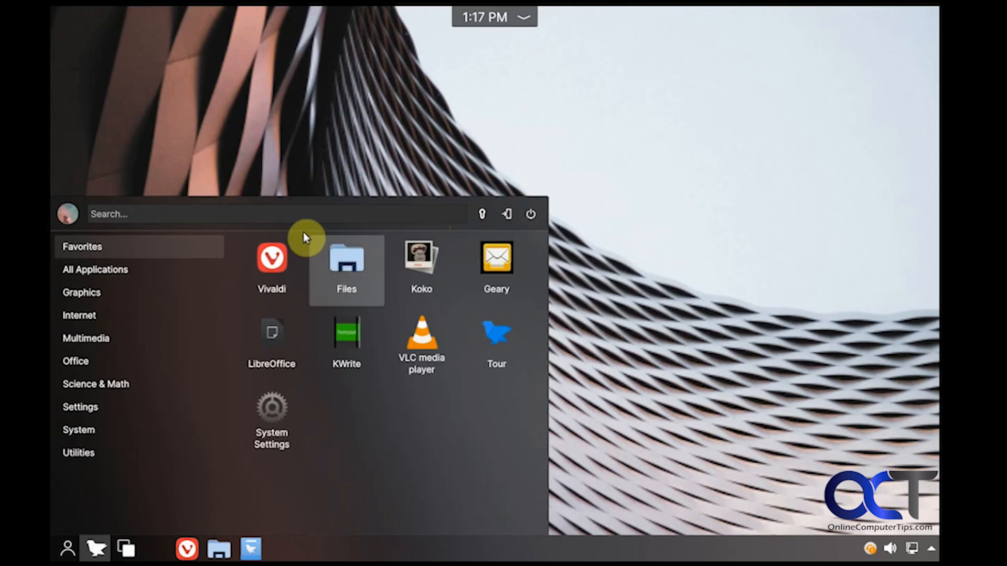
mouse_move(142, 265)
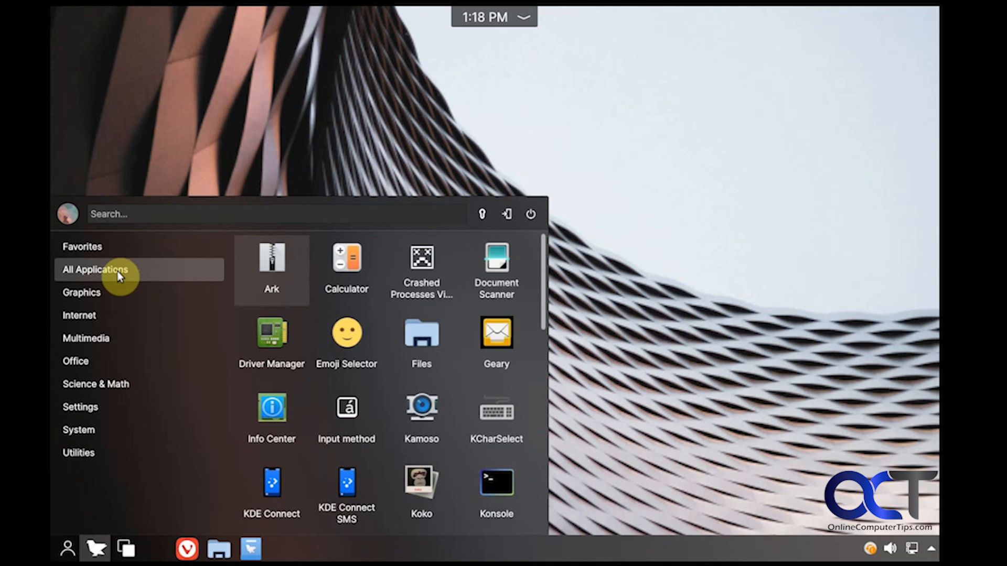
mouse_move(114, 294)
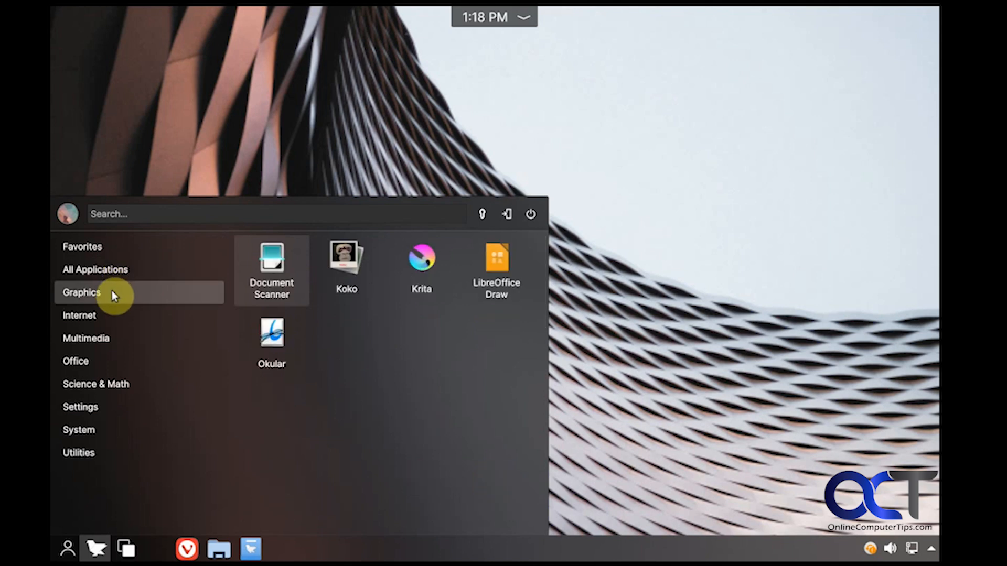
mouse_move(108, 316)
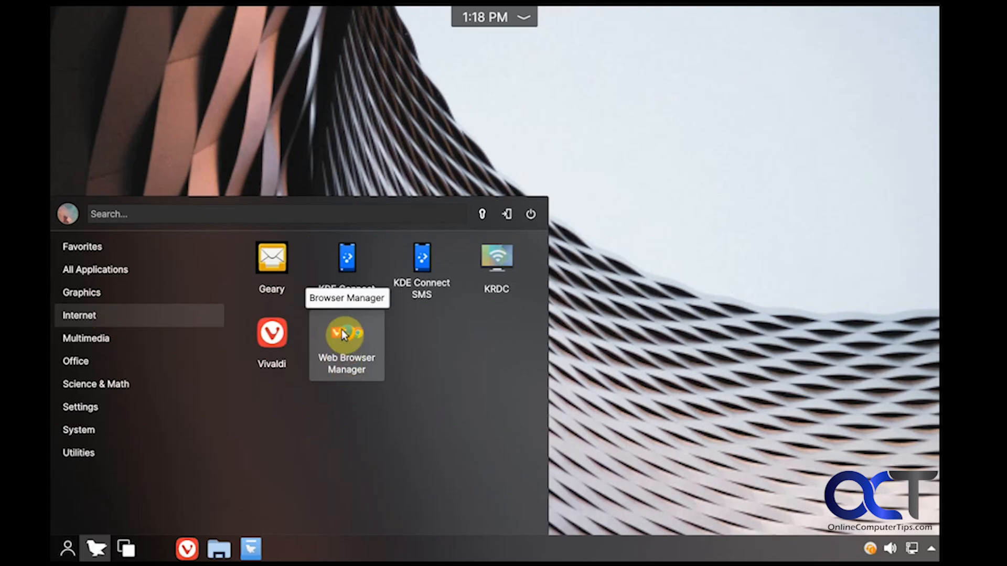
click(100, 335)
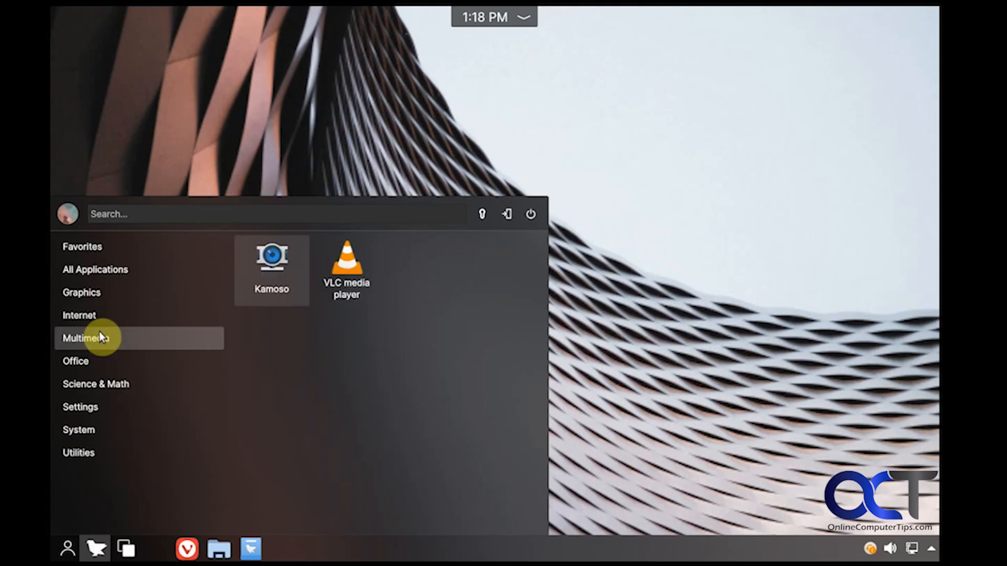
click(89, 364)
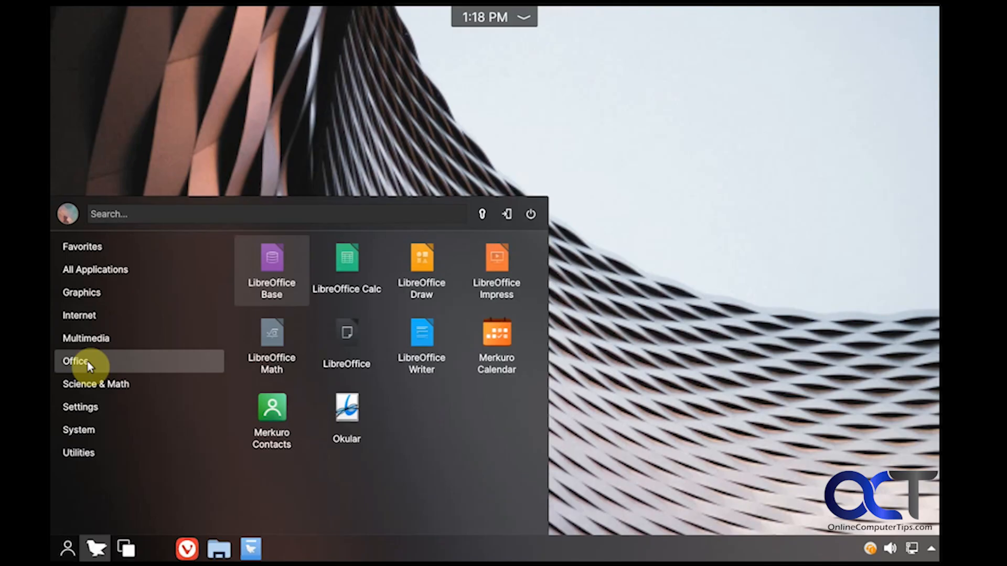
mouse_move(90, 377)
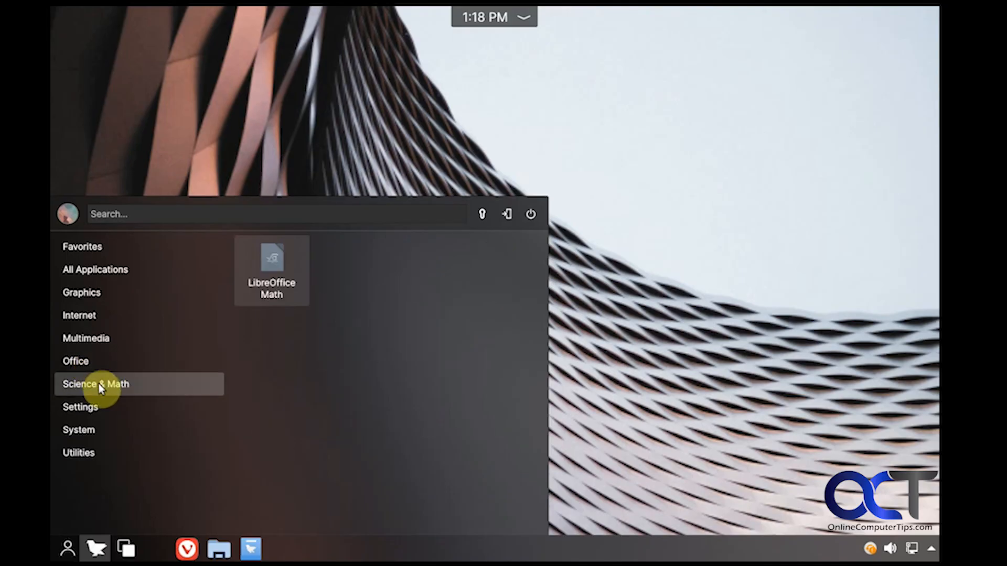
mouse_move(97, 401)
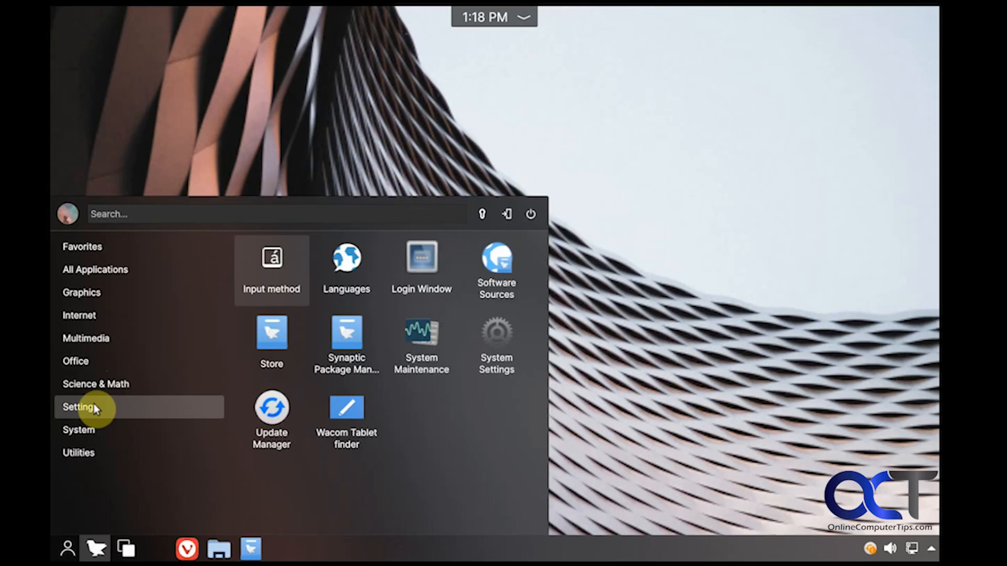
mouse_move(106, 434)
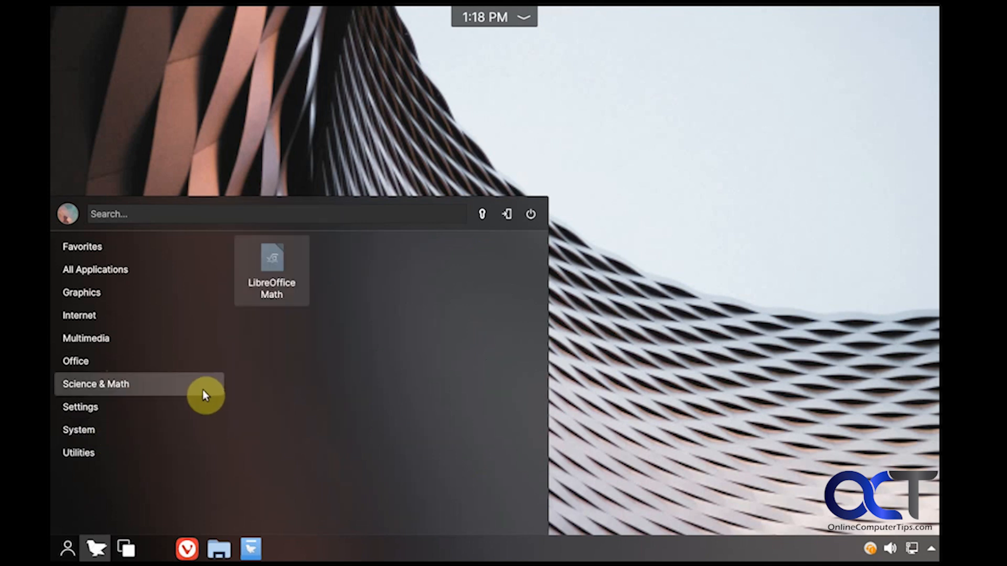
mouse_move(162, 446)
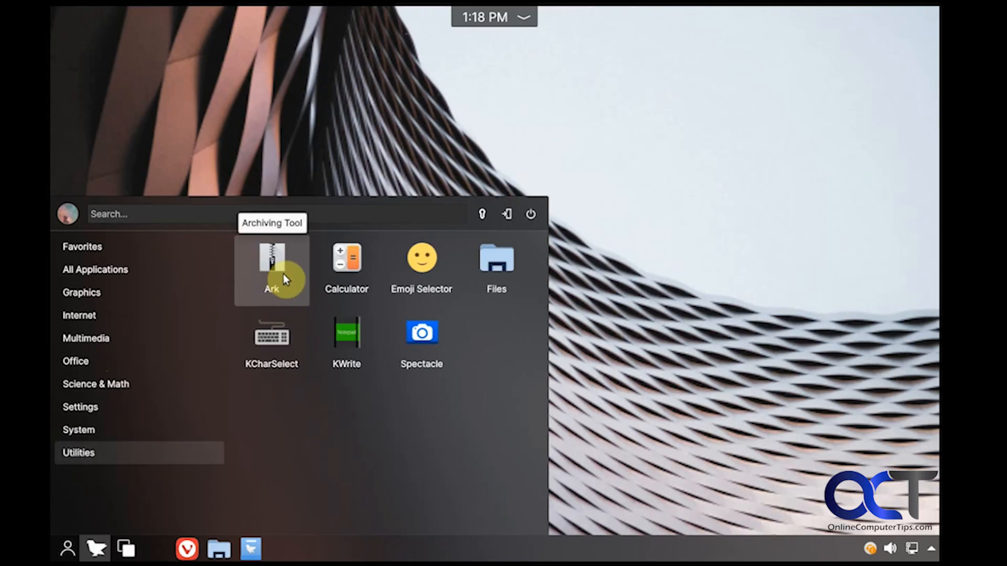
Open the Files application from the Utilities category and view the Desktop, Documents, Music, File System and Network locations.
click(503, 268)
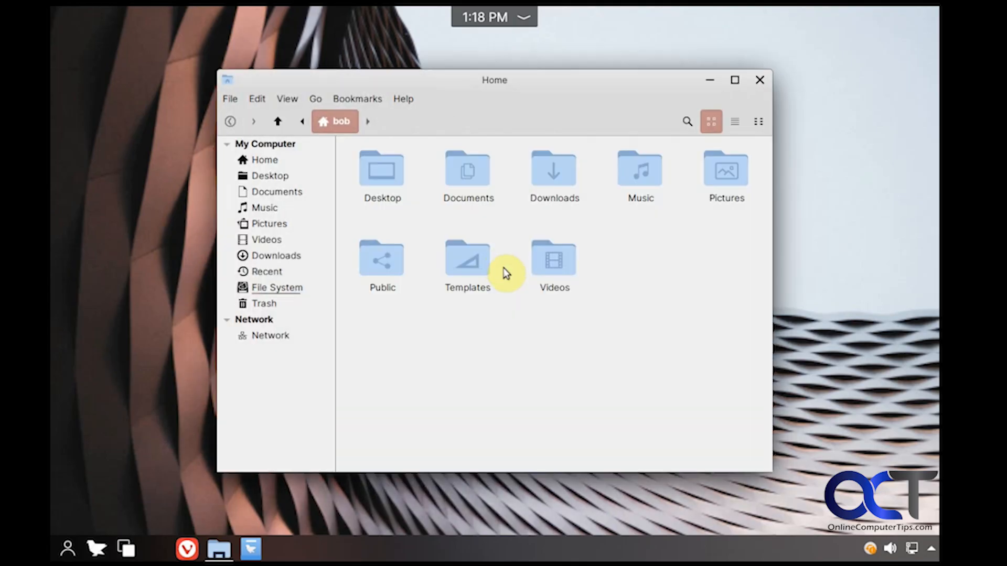
click(275, 175)
click(273, 191)
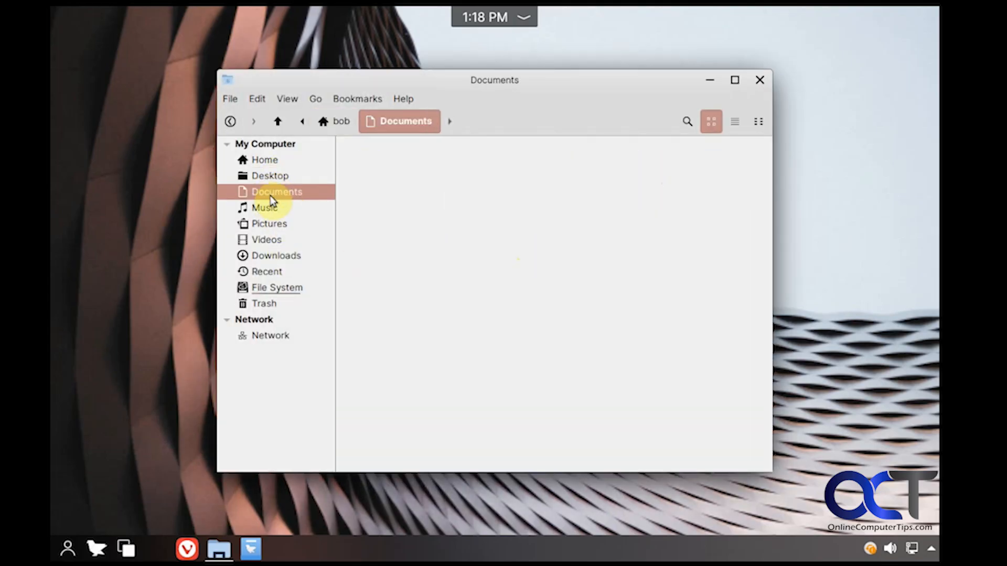
click(266, 207)
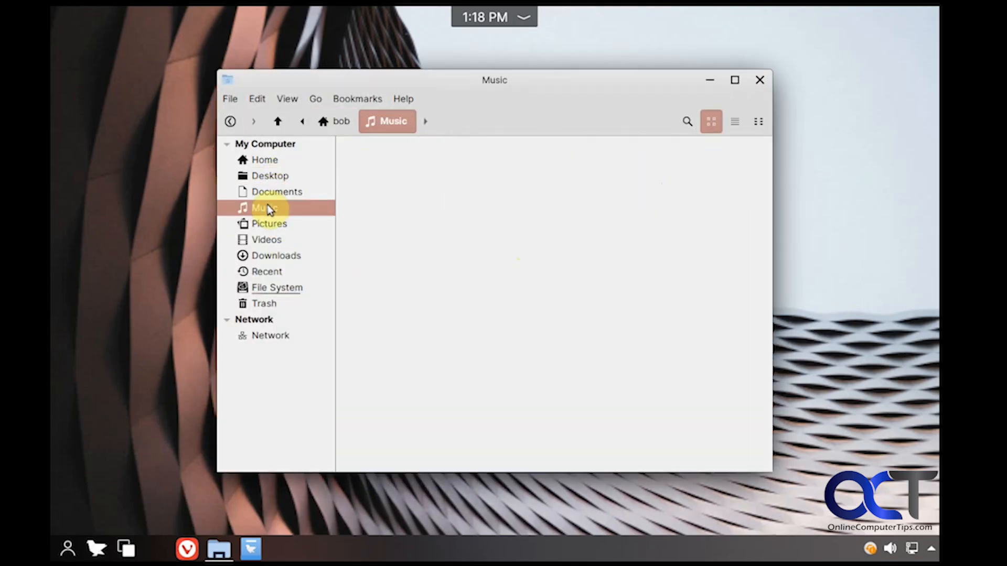
click(274, 289)
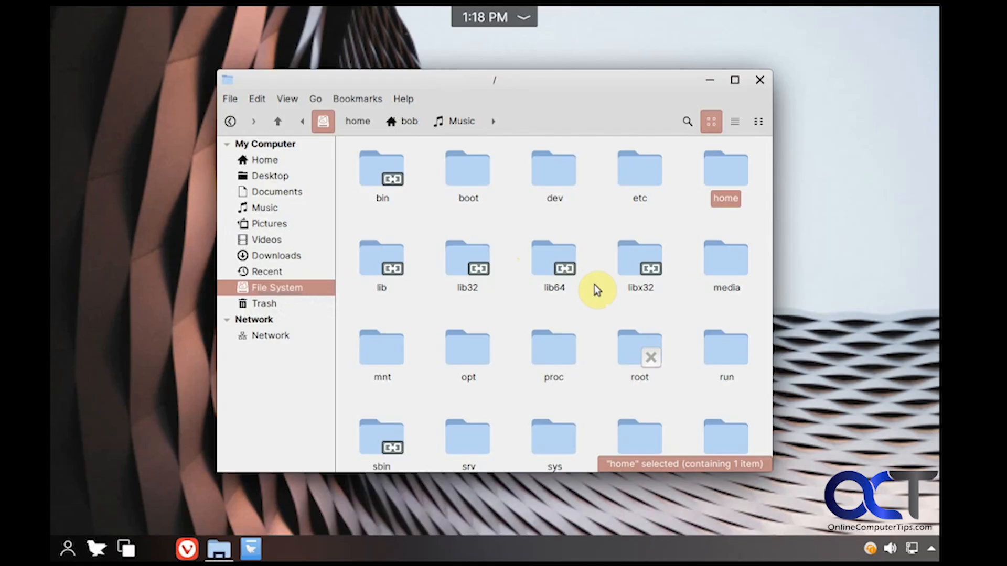
scroll(594, 285, down, 3)
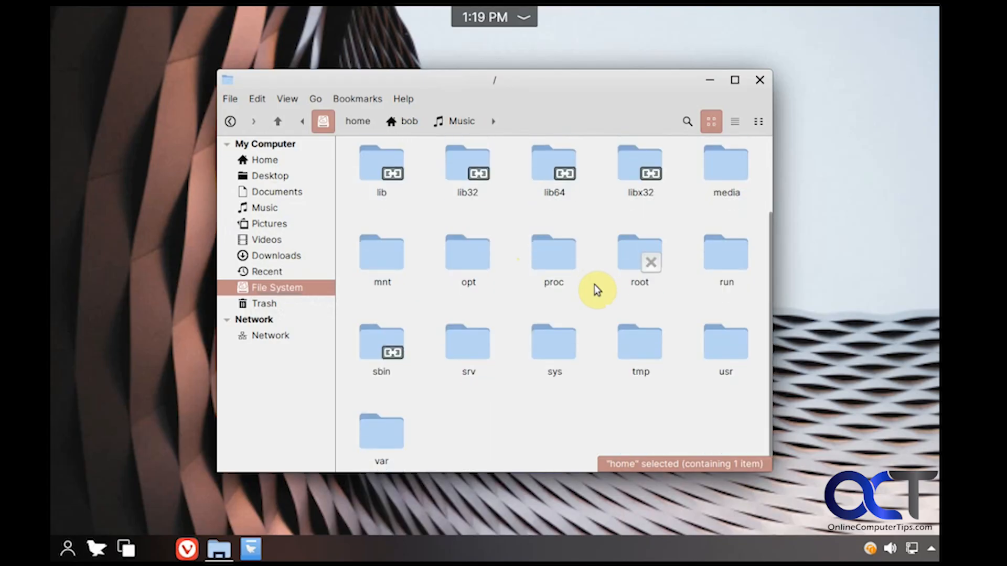
scroll(594, 284, up, 3)
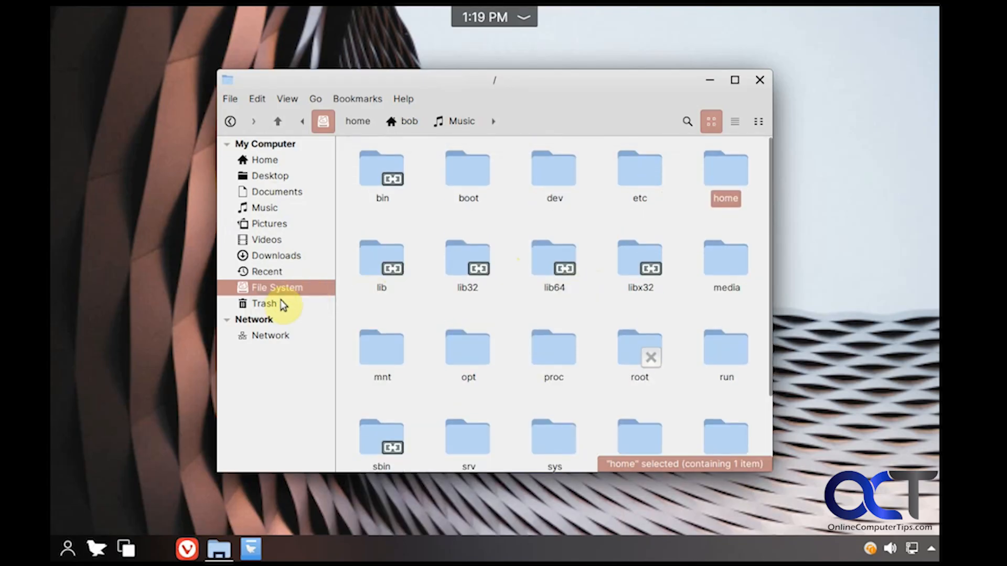
click(284, 336)
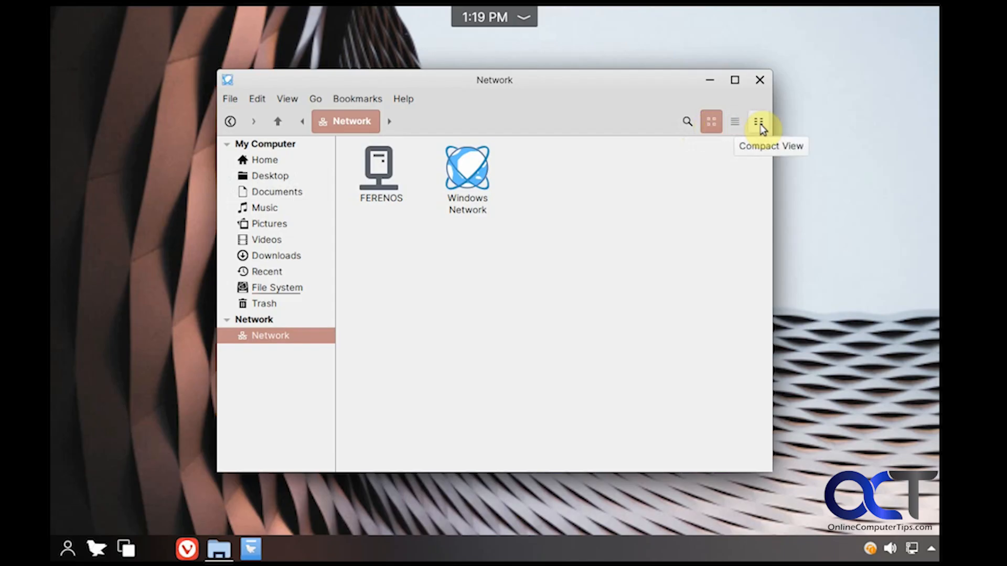
Open a new tab in the file manager and review its available File, Edit, Bookmarks and Help commands.
click(236, 101)
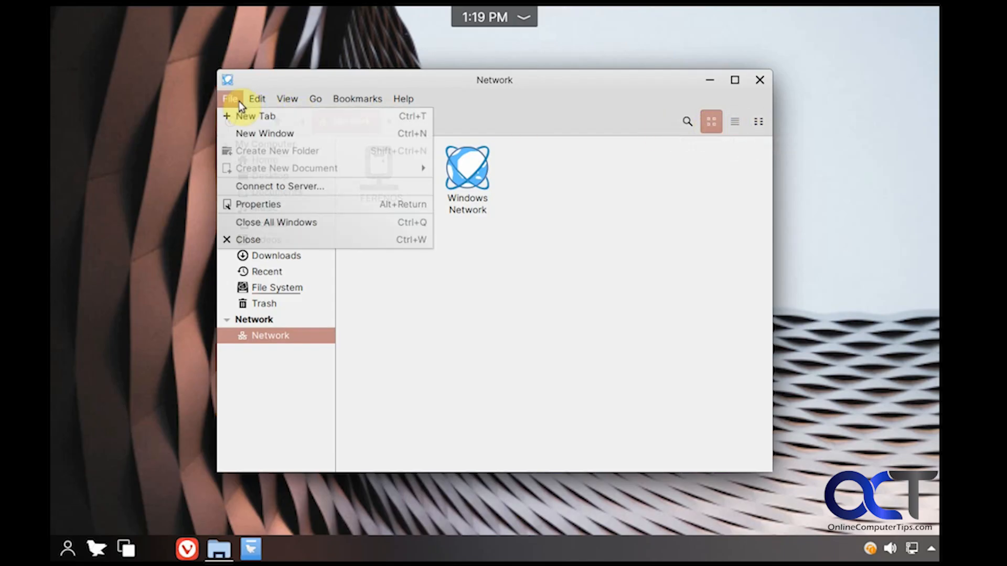
click(257, 116)
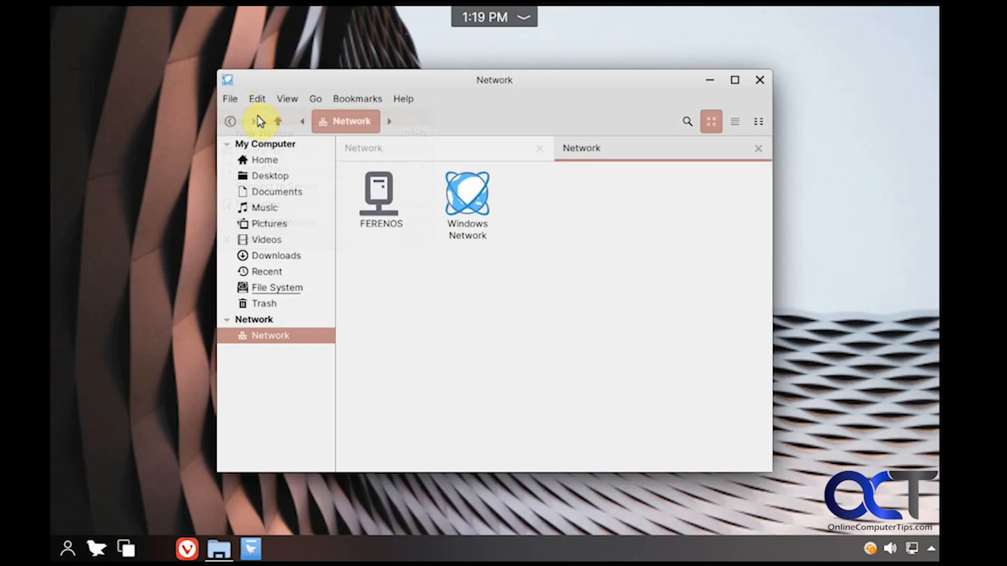
click(232, 101)
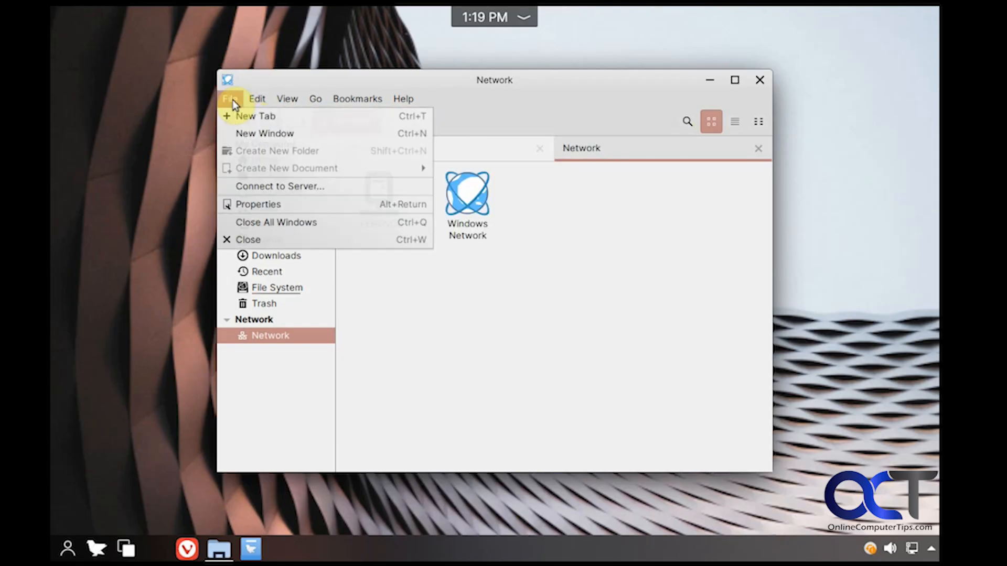
mouse_move(261, 100)
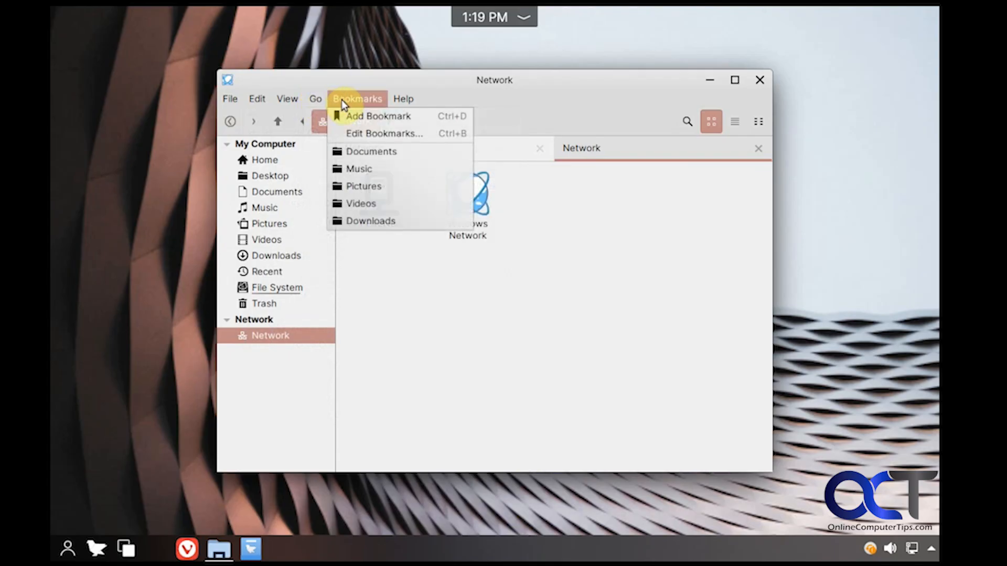
mouse_move(397, 100)
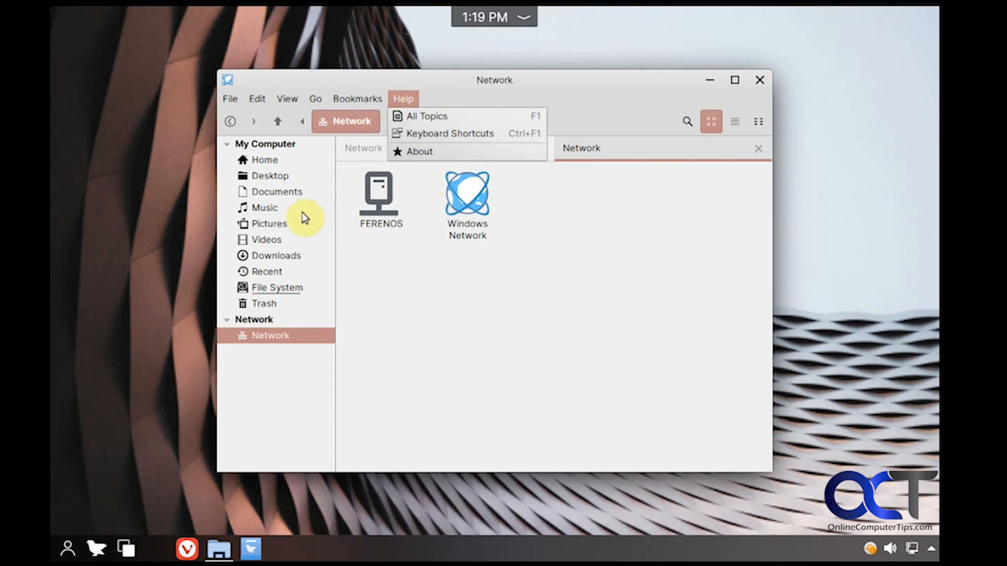
Review the actions offered for the bin folder in File System, and close the file manager.
click(285, 289)
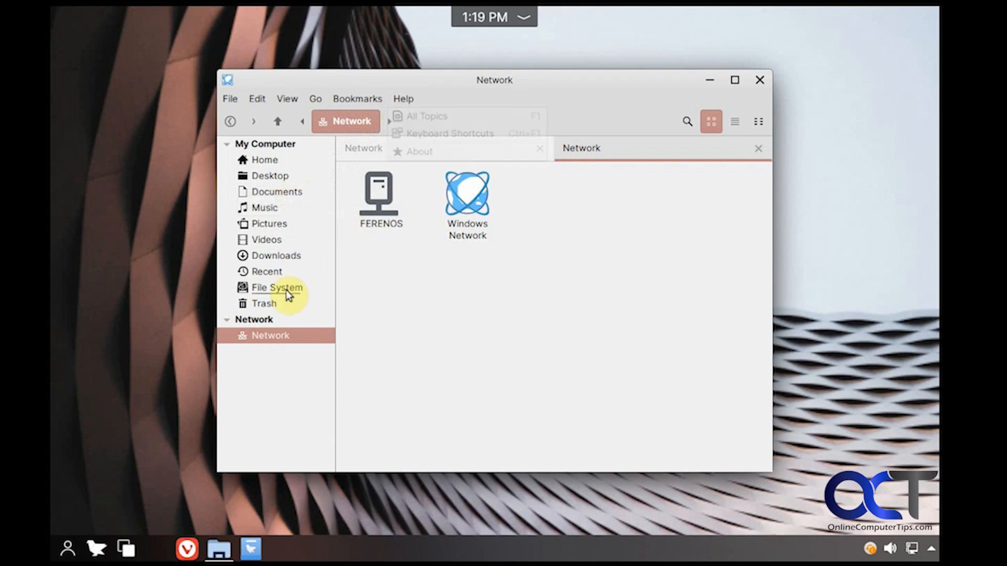
click(285, 290)
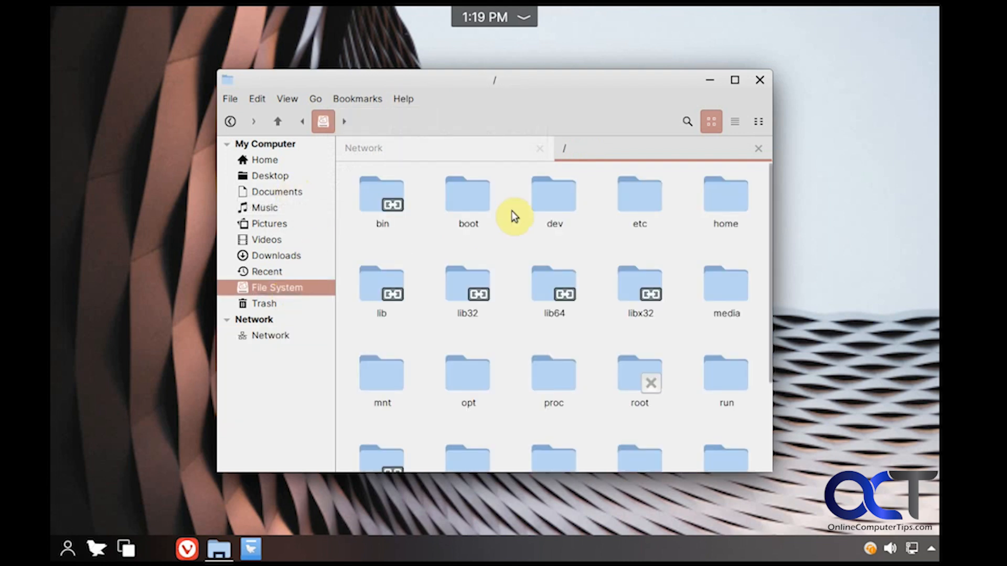
right_click(388, 209)
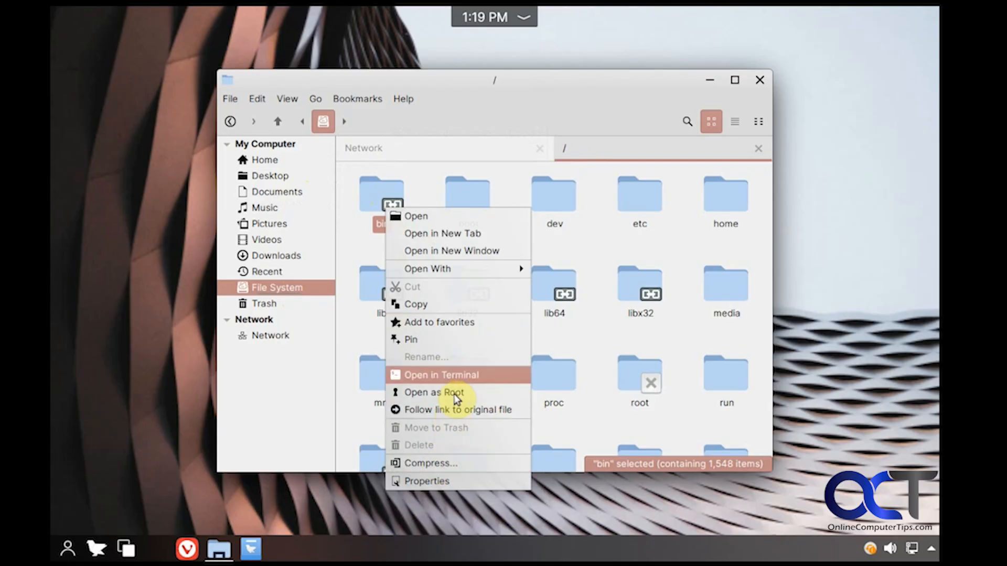
click(476, 129)
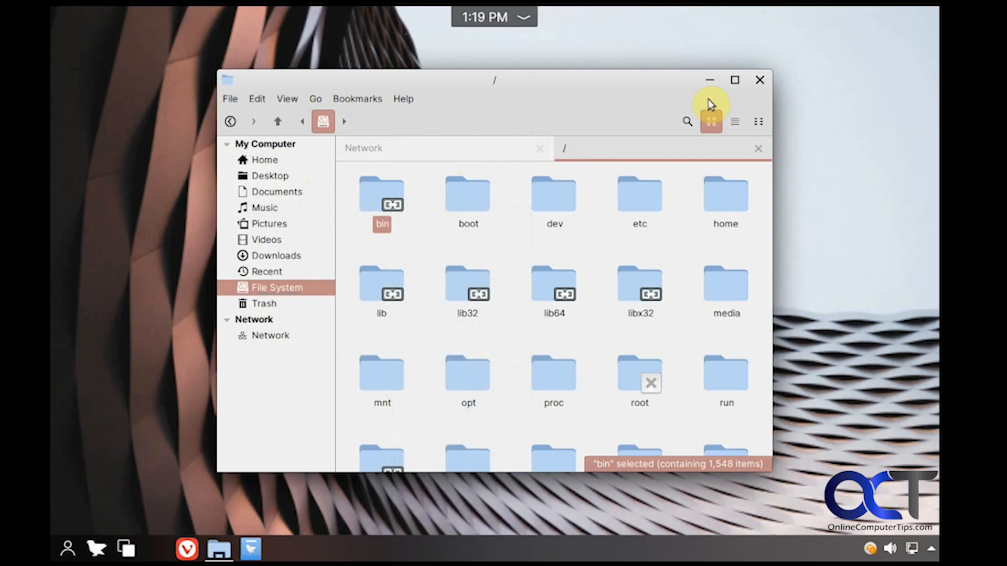
click(759, 80)
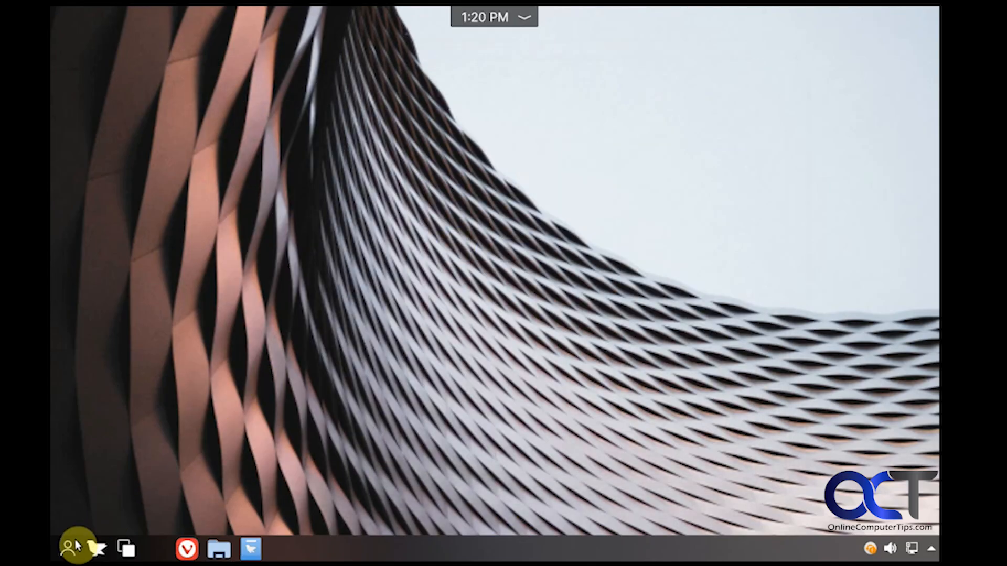
Open System Settings from the application menu's Settings category.
click(96, 548)
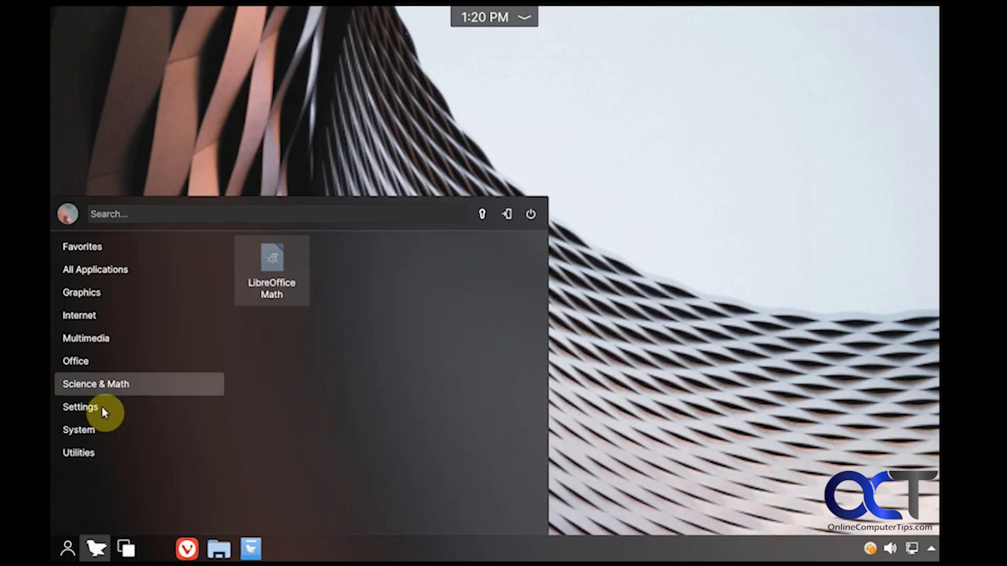
mouse_move(117, 404)
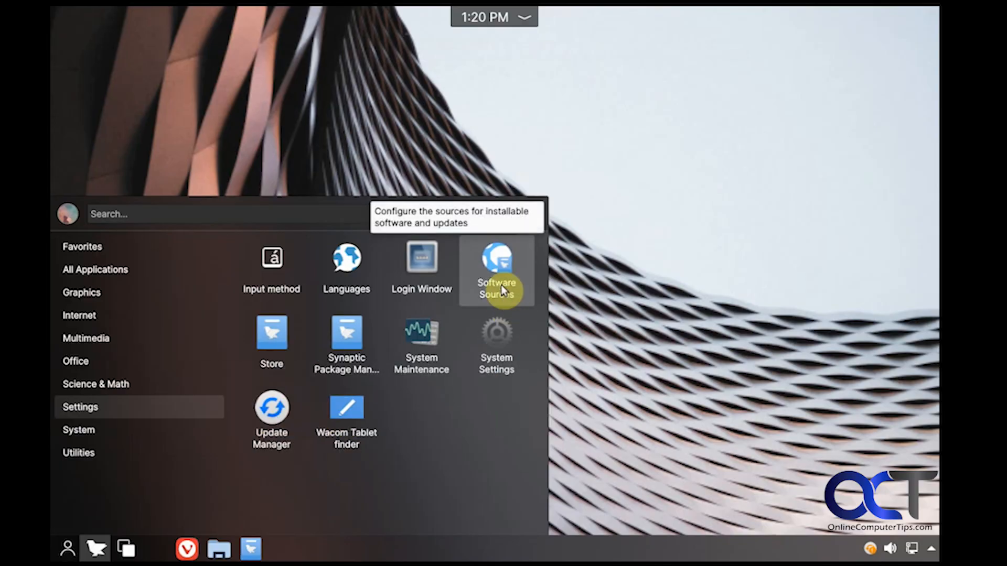
click(505, 348)
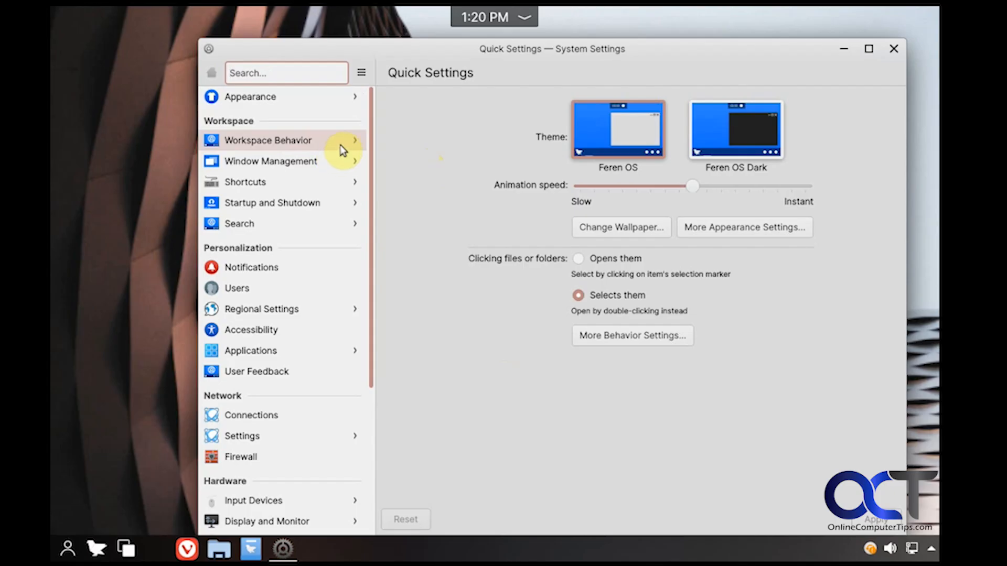
Review the General Behavior, Desktop Effects and Screen Edges pages of Workspace Behavior, and open the Startup and Shutdown settings.
click(324, 142)
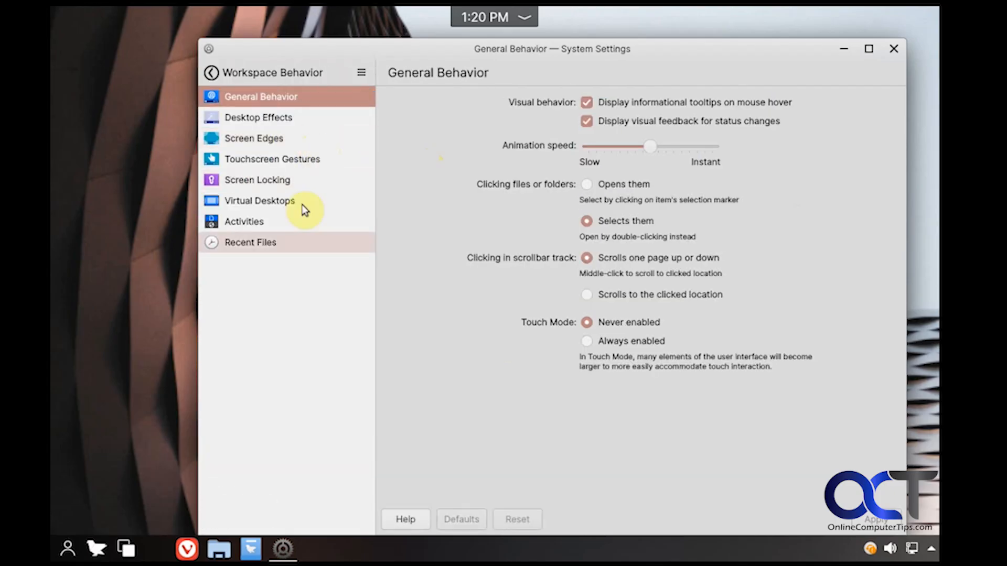
click(262, 117)
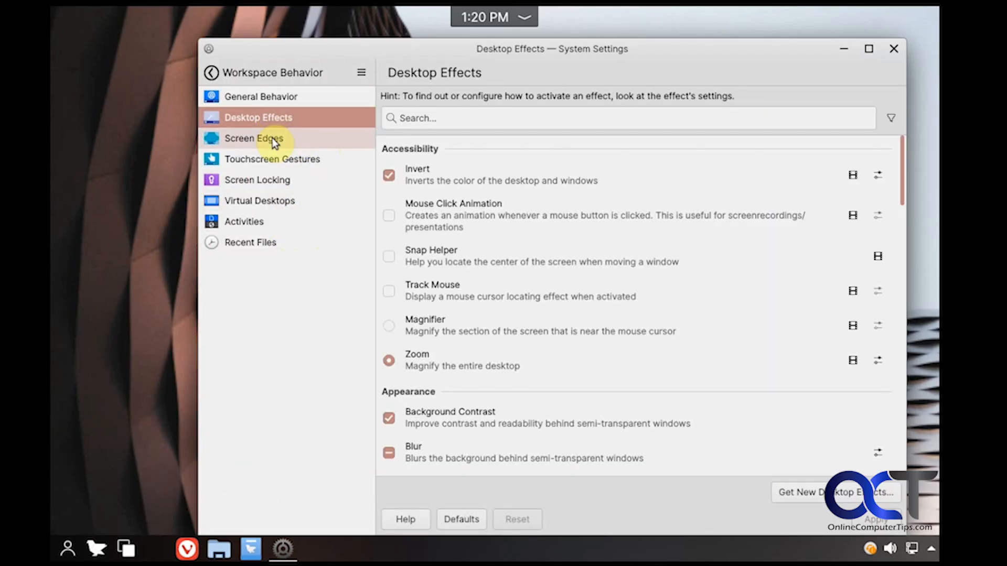
click(272, 140)
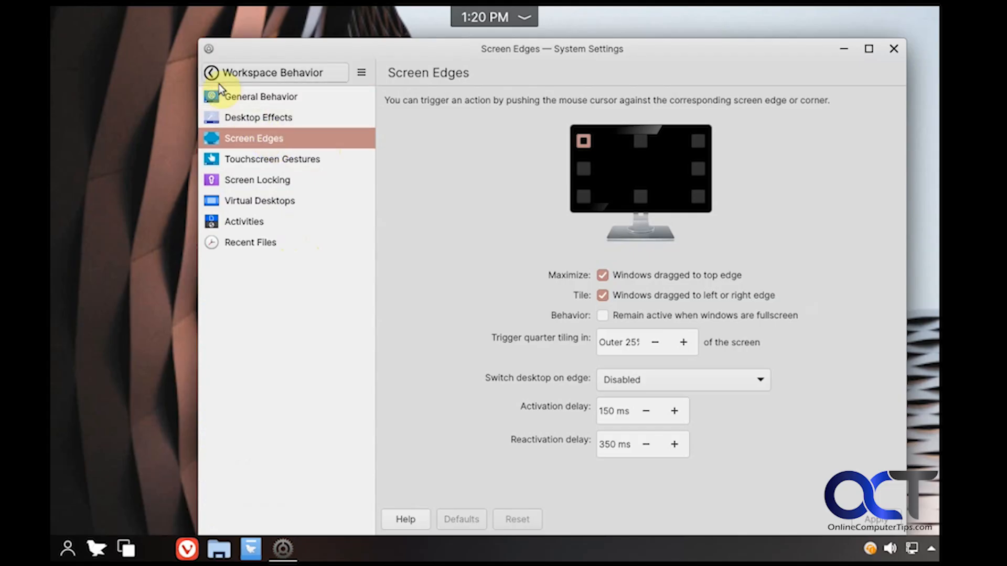
click(212, 72)
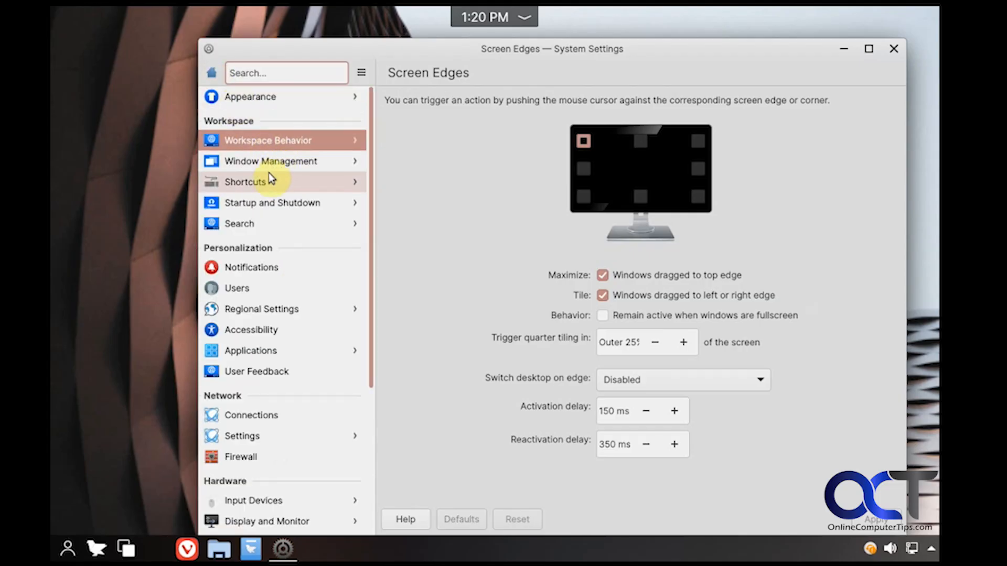
click(270, 203)
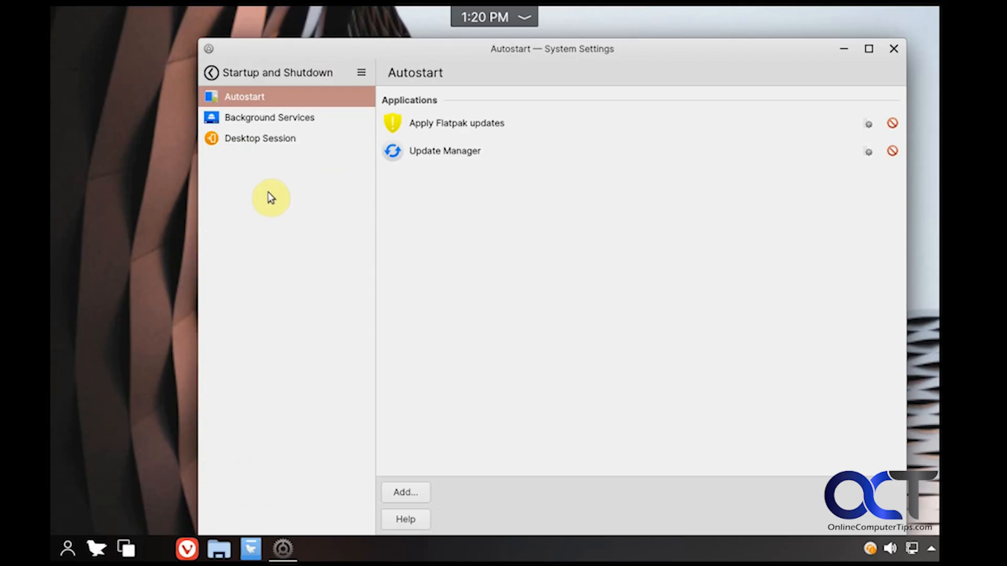
Review the Notifications and Users pages of System Settings, including the new-user form and its account type choices.
click(216, 71)
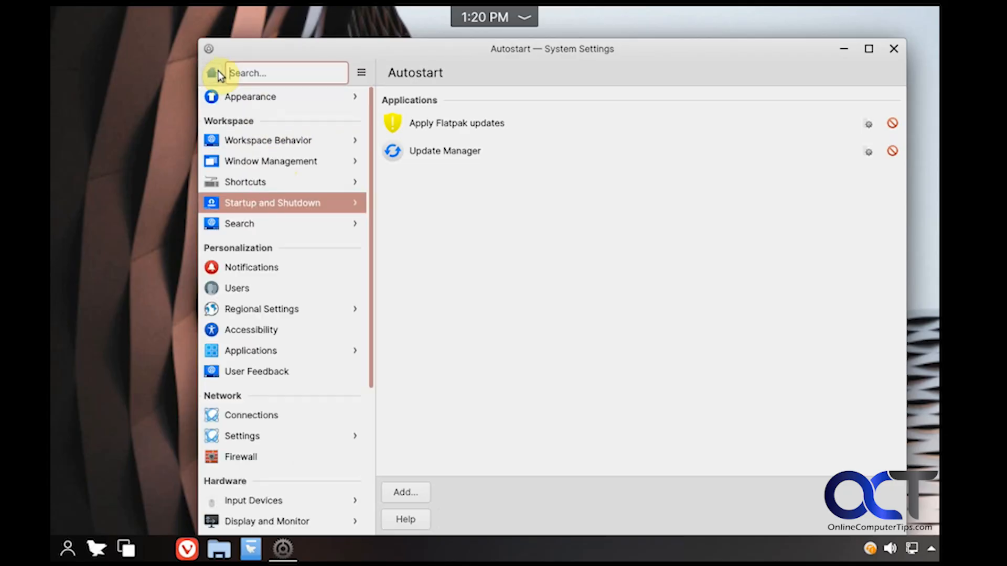
click(299, 270)
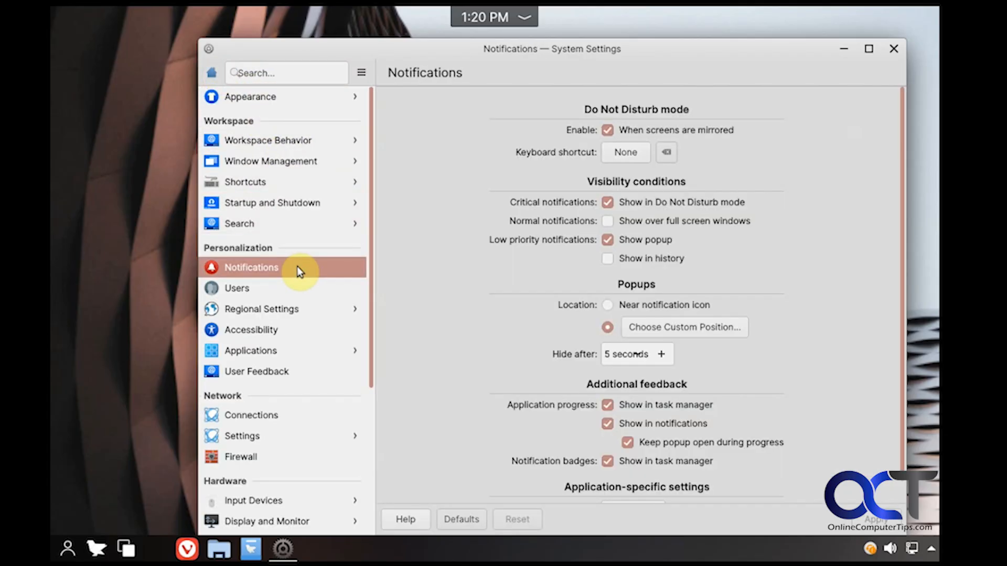
click(285, 288)
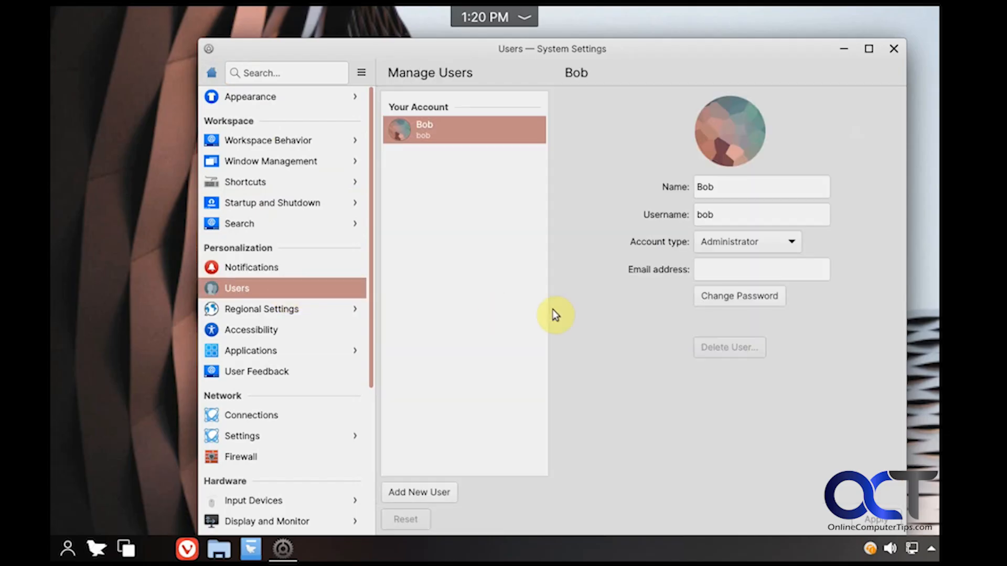
click(426, 492)
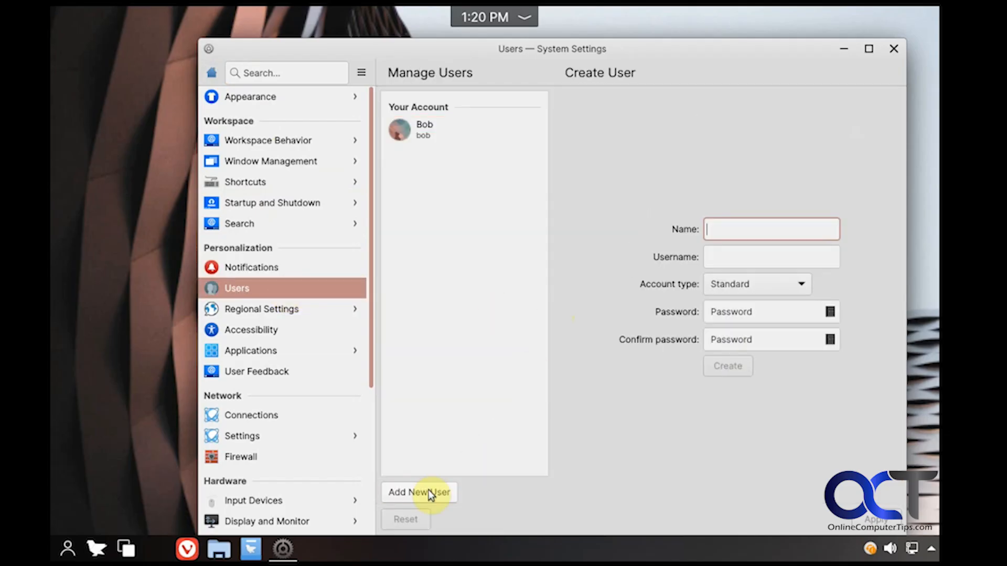
click(753, 288)
click(754, 287)
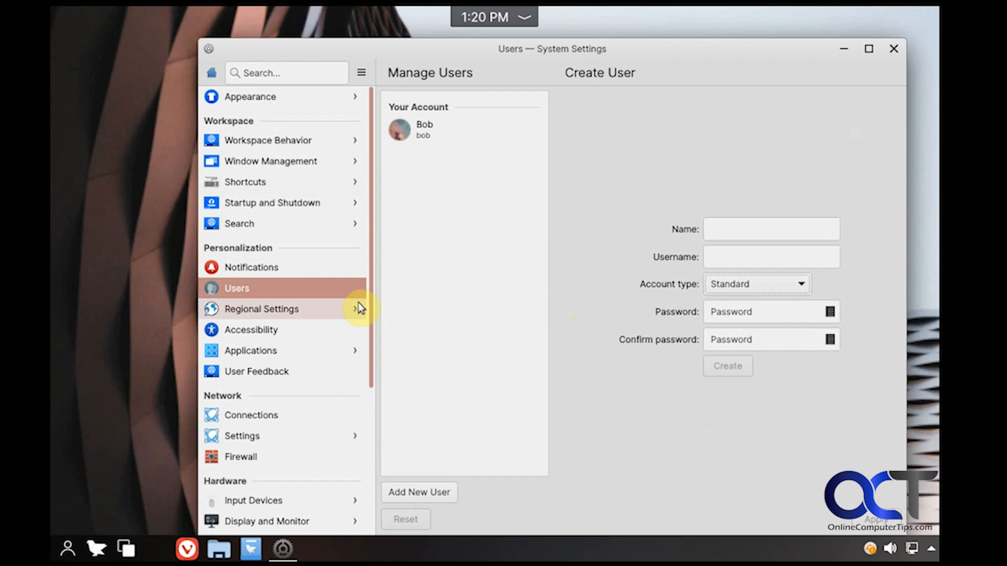
Review the Region & Language settings and the File Associations and Locations pages of the Applications settings.
click(309, 307)
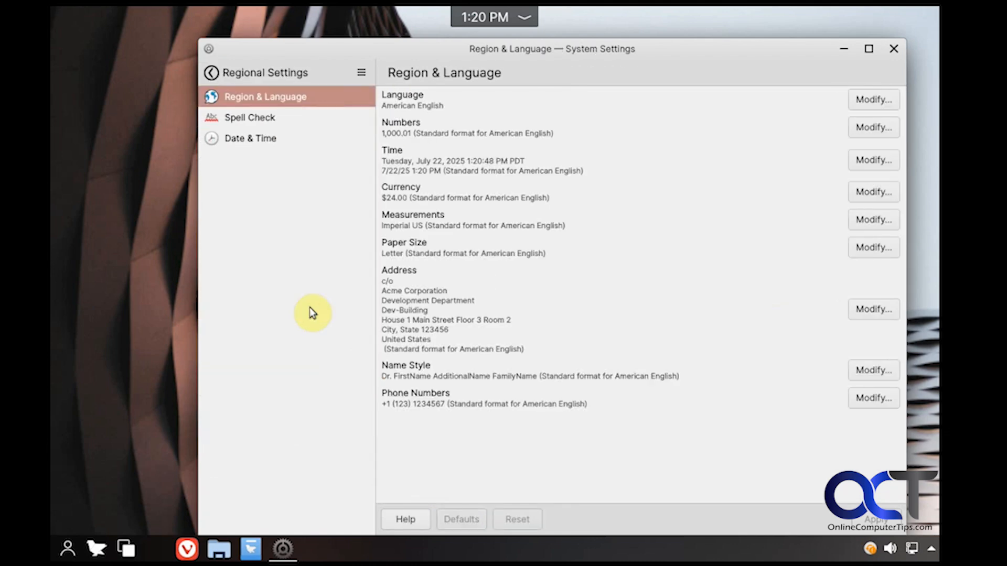
click(210, 73)
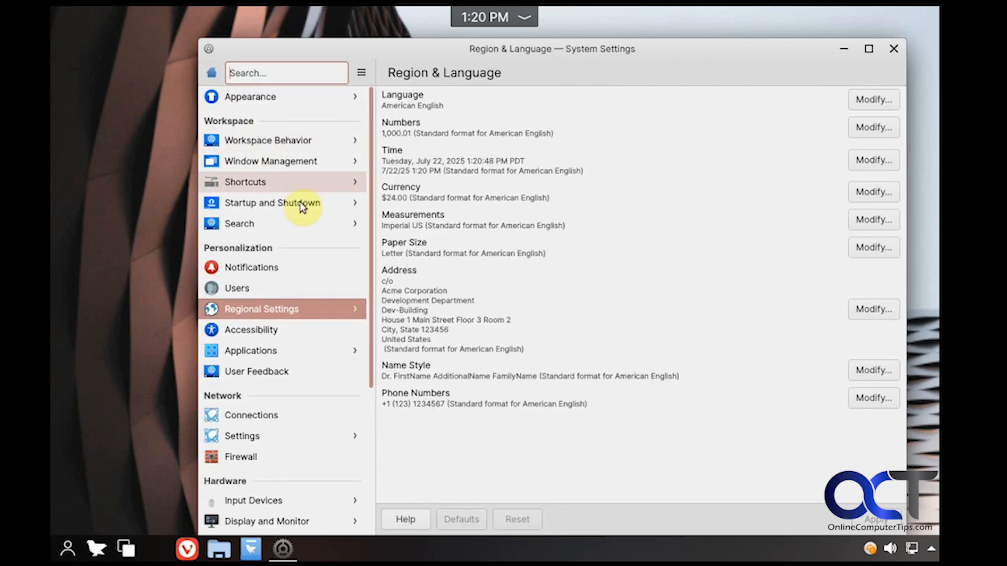
click(300, 350)
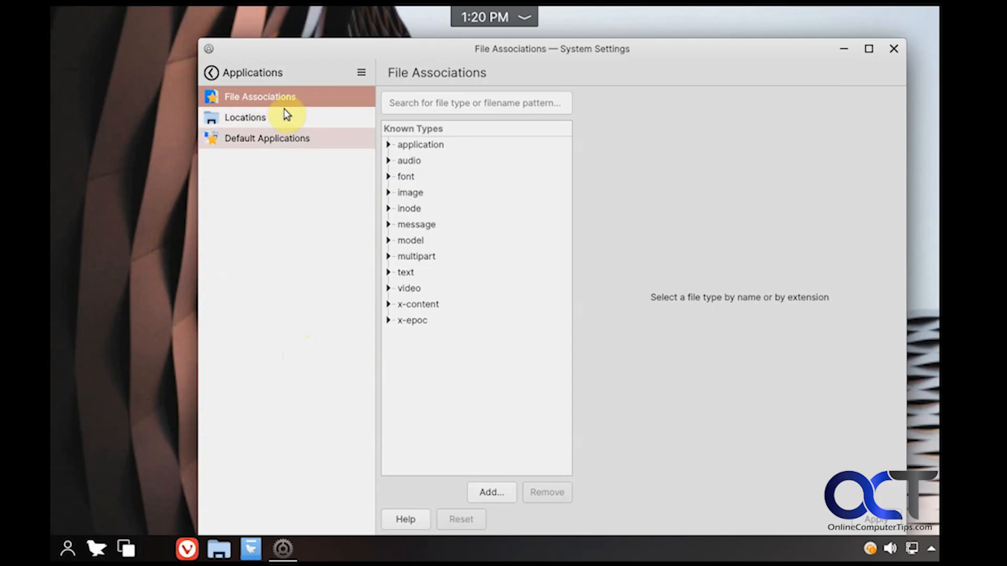
click(270, 119)
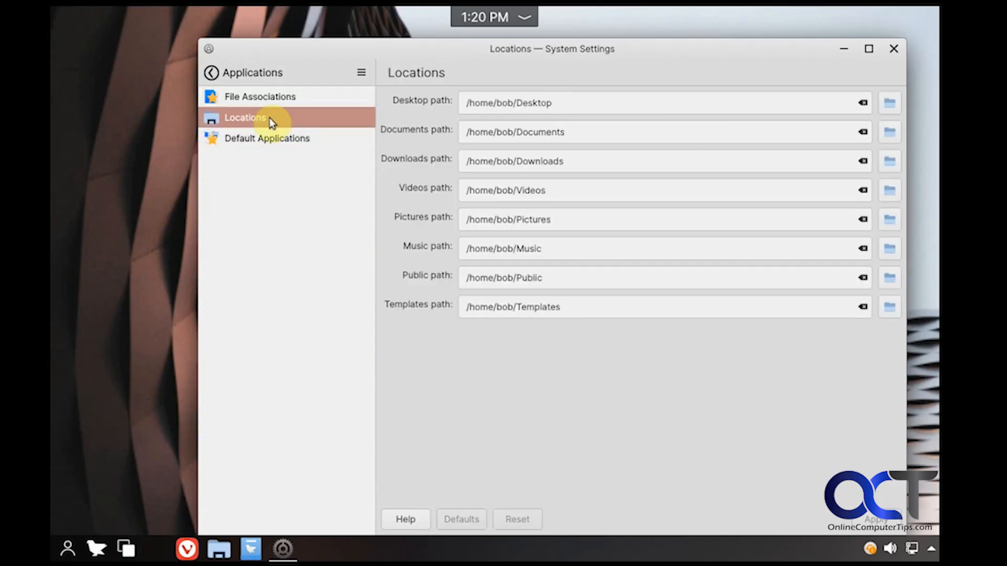
click(216, 77)
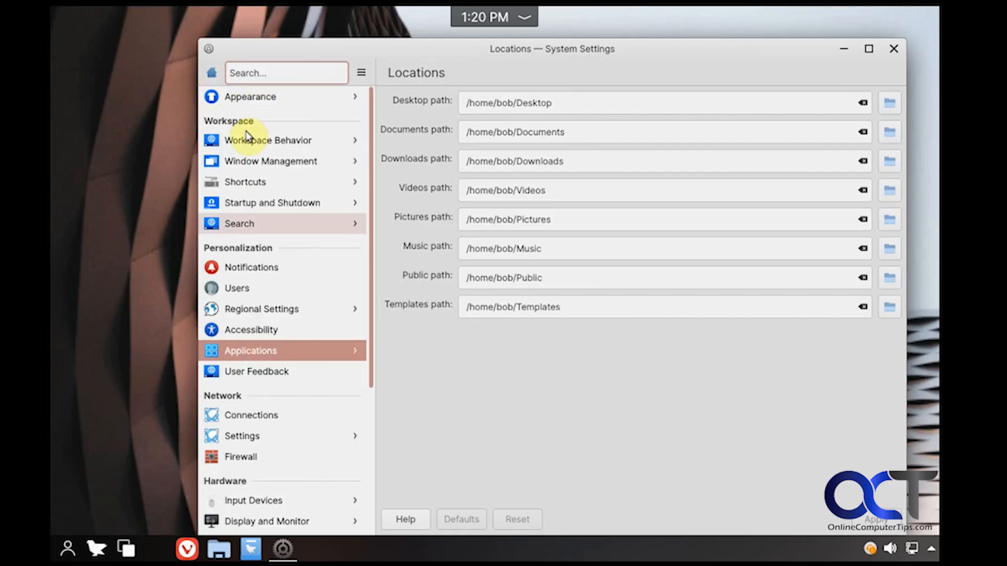
Review the wired connection's IPv4 method choices in the network Connections page and the network Proxy options.
click(288, 410)
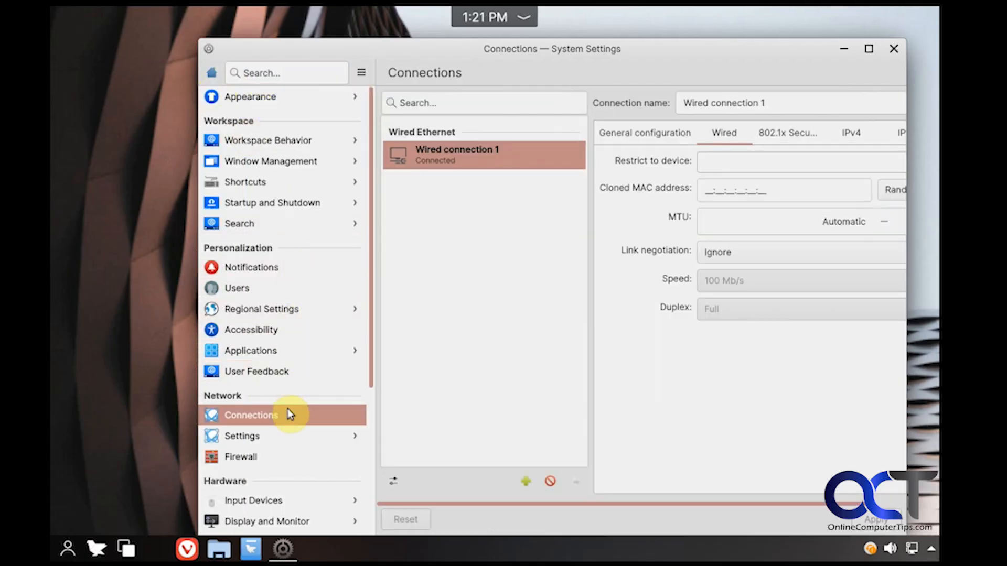
click(837, 138)
click(804, 159)
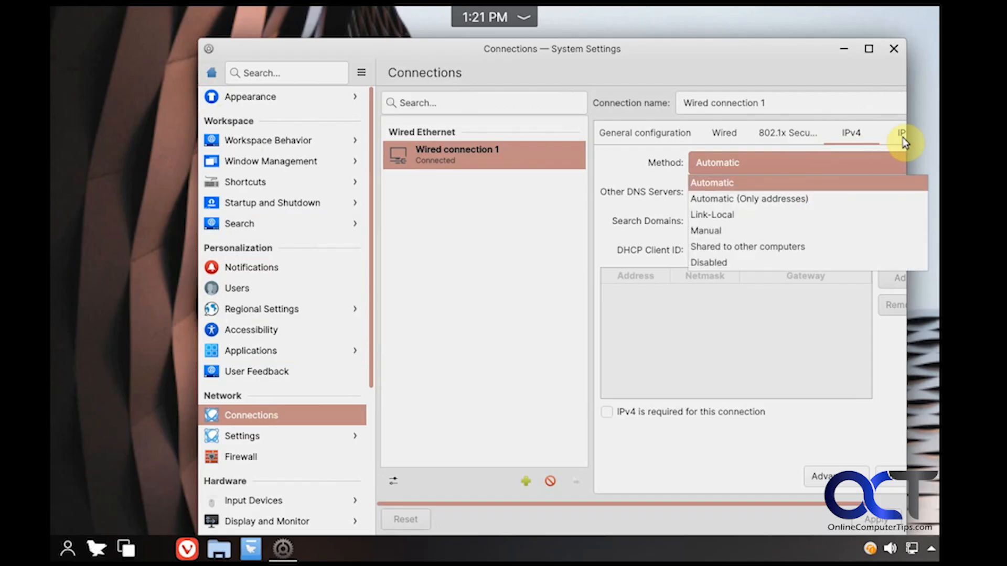
click(652, 72)
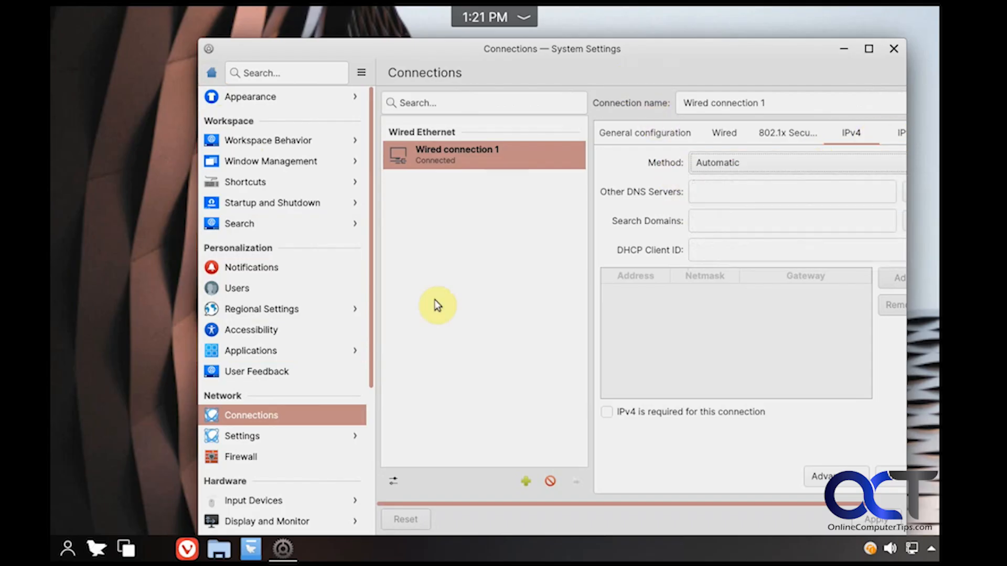
click(269, 435)
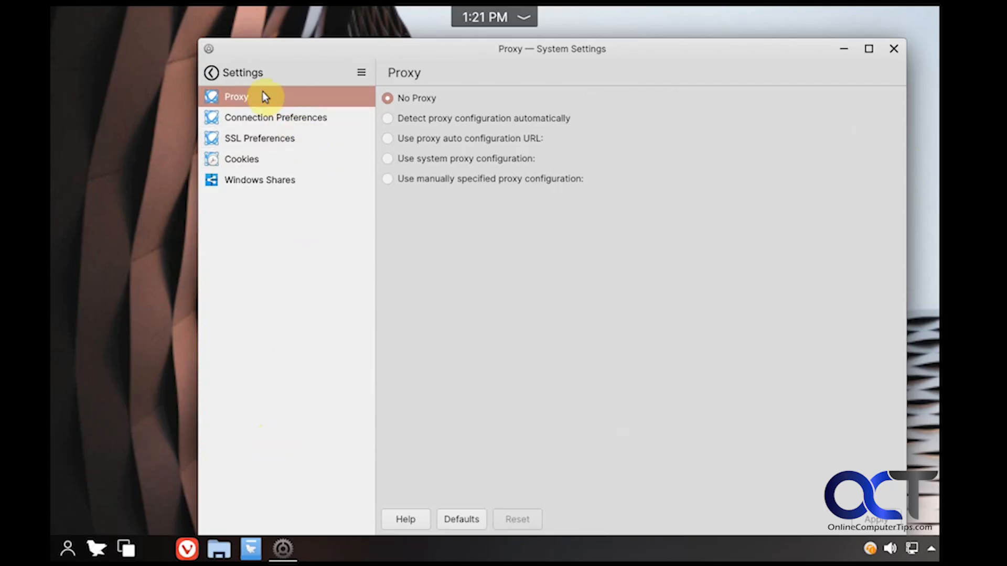
click(247, 74)
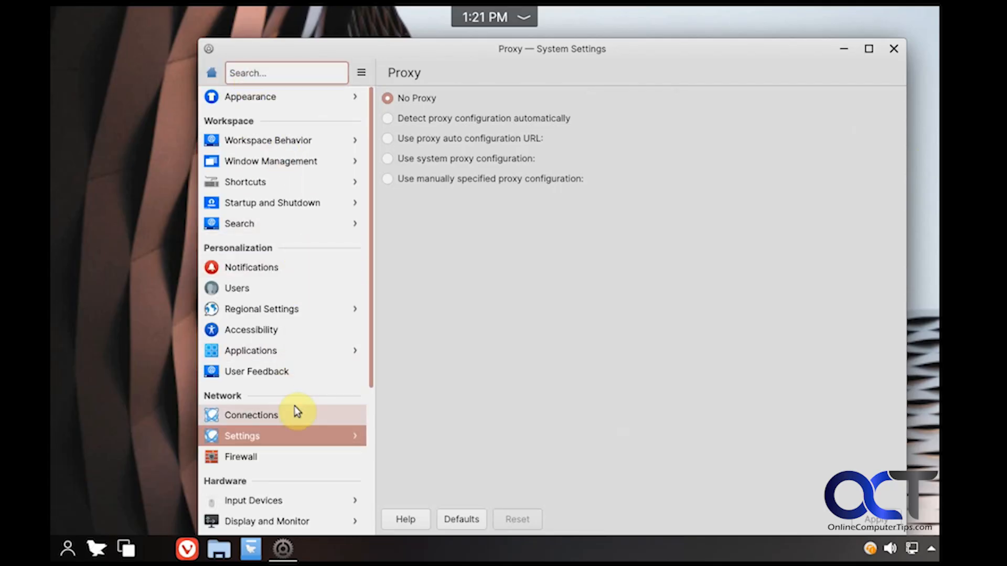
Open the Firewall settings, authenticating with the account password to inspect the firewall configuration.
click(277, 456)
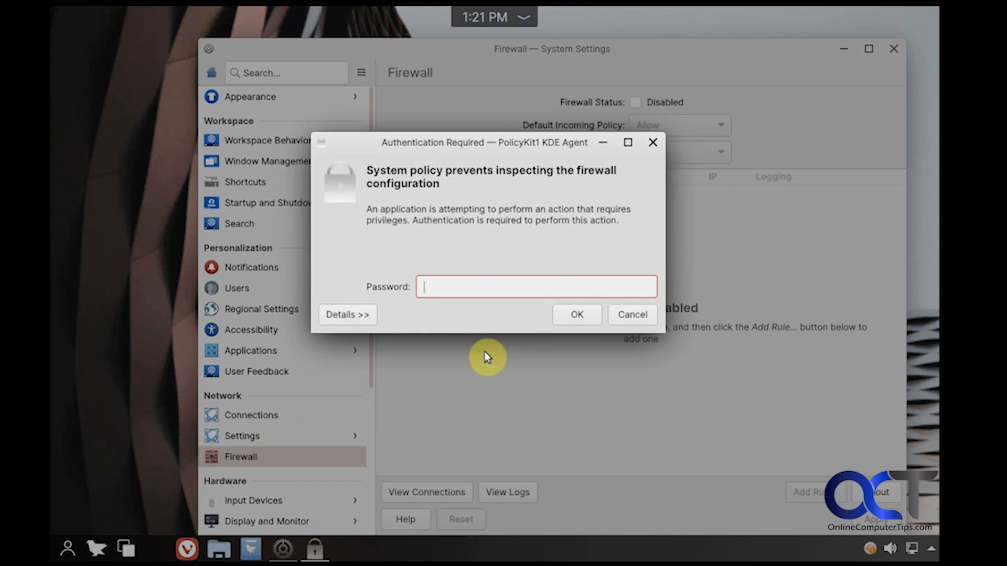
text(********)
key(Return)
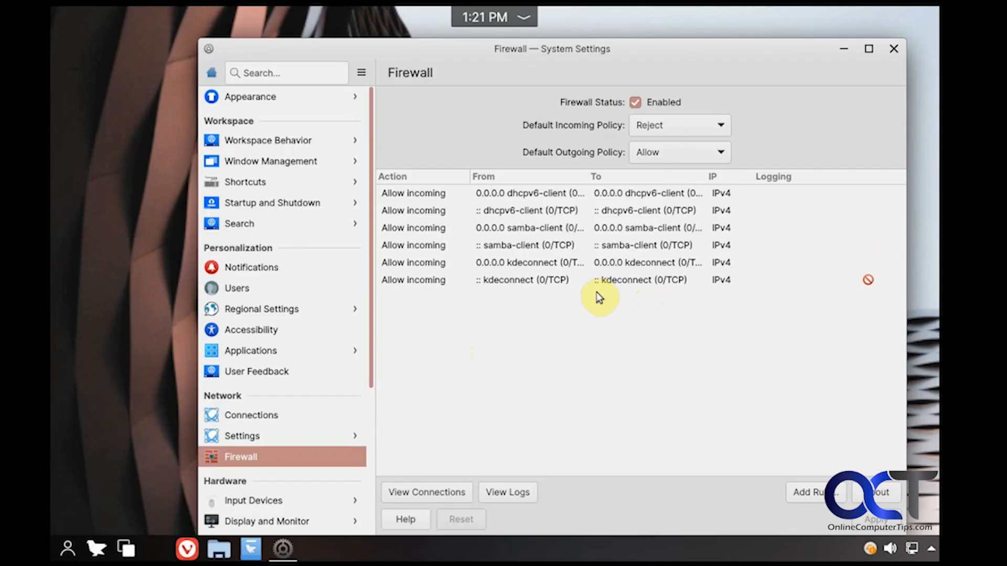
Review the keyboard hardware settings under Input Devices and return to the full settings list.
drag(371, 343, 372, 443)
click(300, 348)
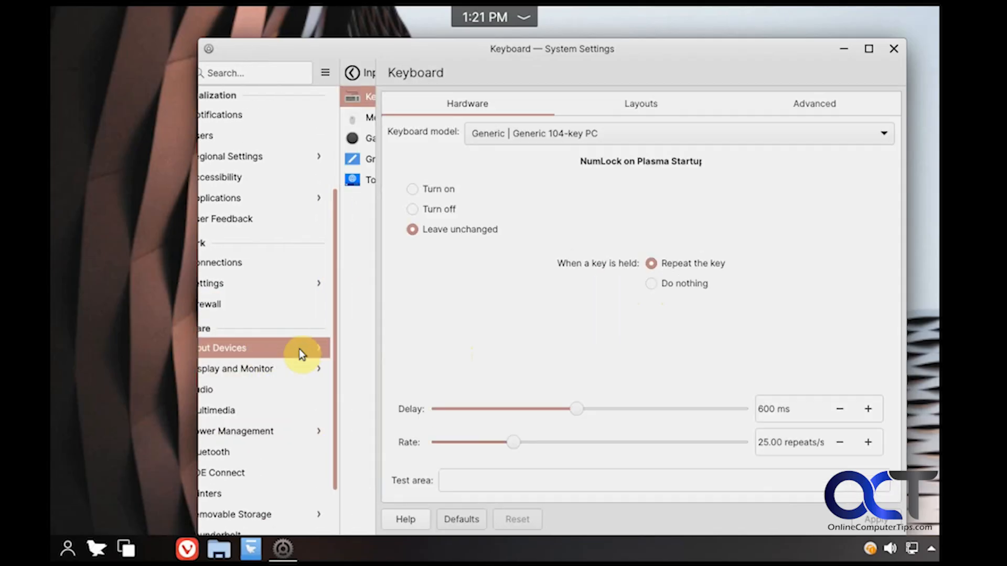
click(211, 73)
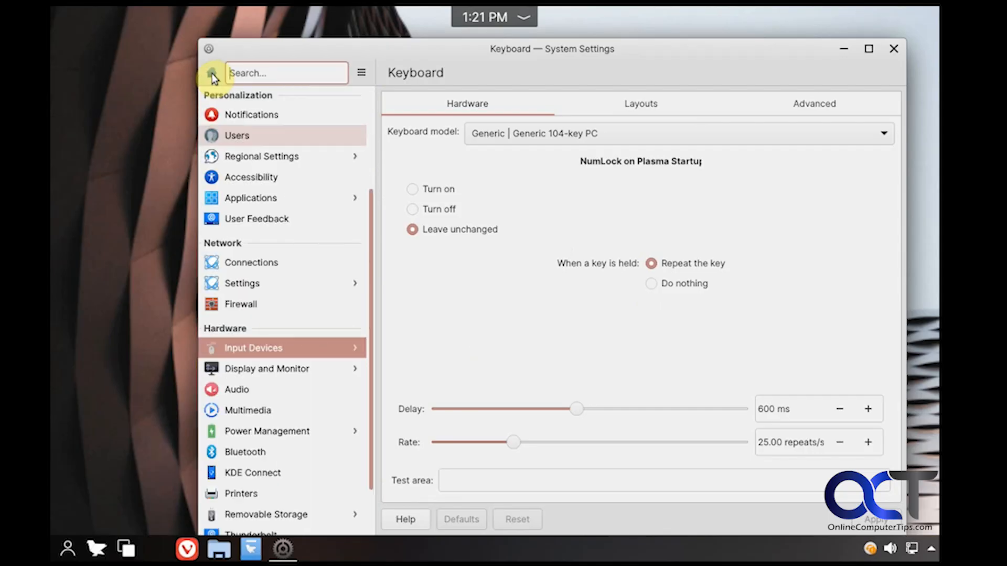
Review the Display Configuration, Compositor, Gamma and Night Color pages of the Display and Monitor settings.
click(274, 367)
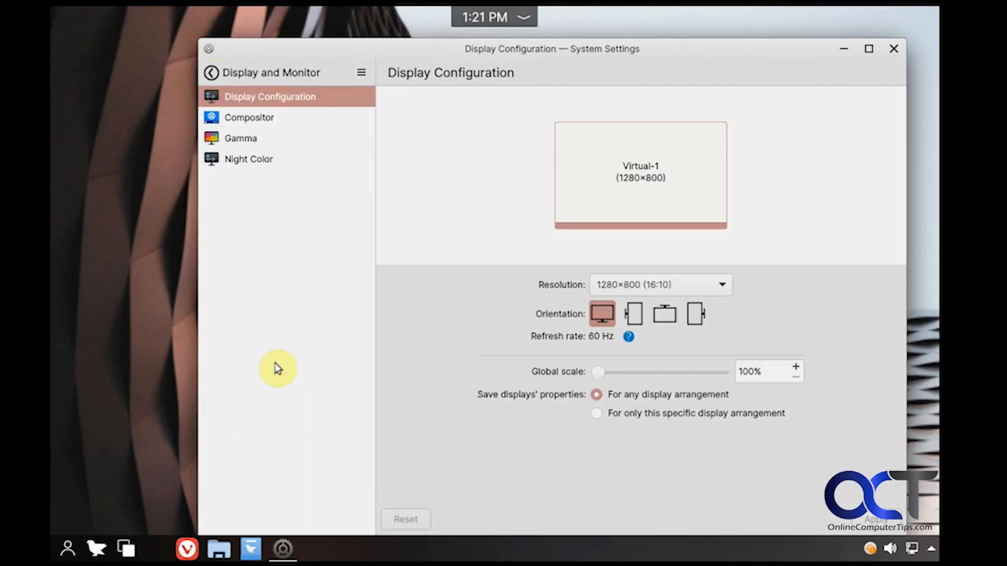
click(274, 120)
click(266, 137)
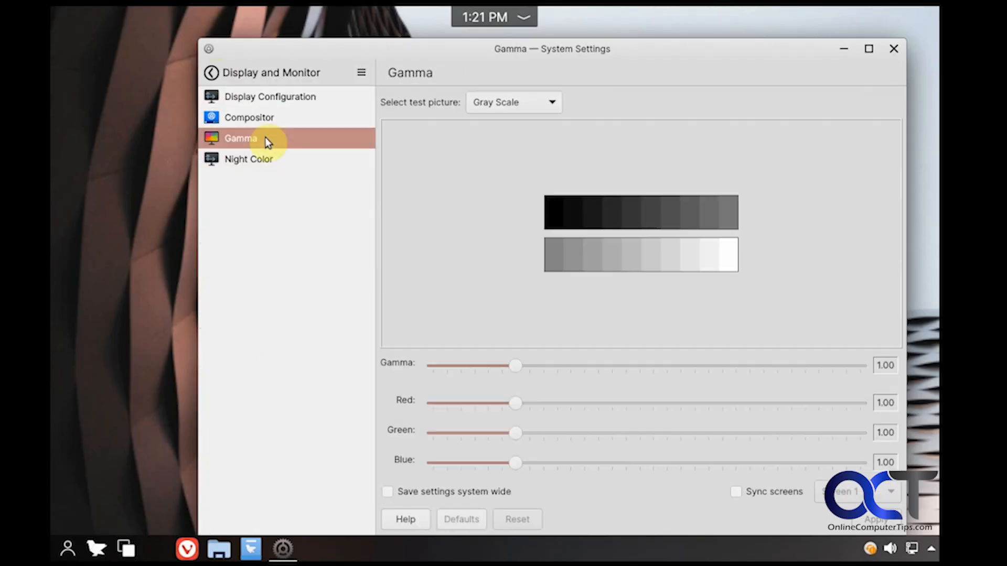
click(268, 159)
click(212, 73)
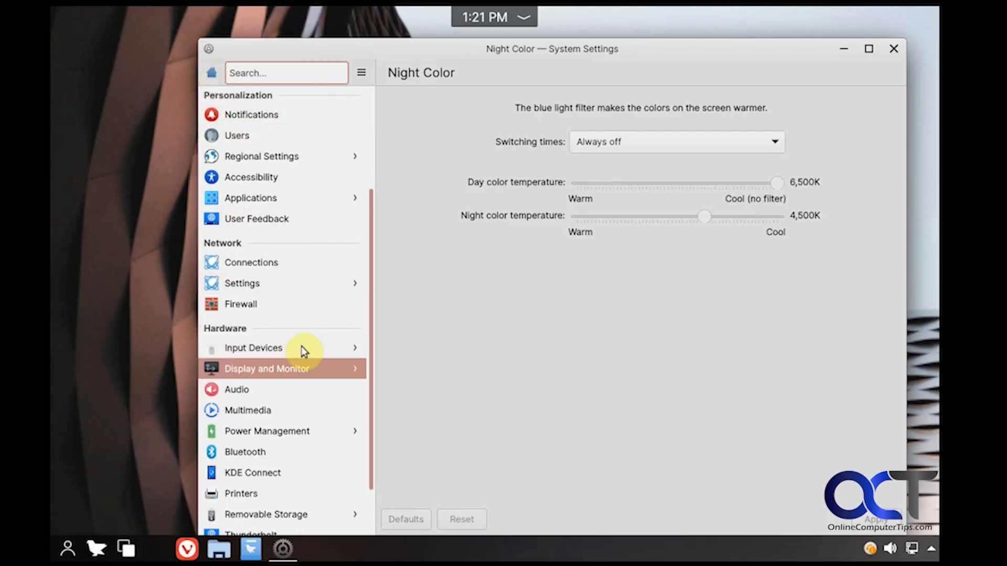
Review the Audio and Multimedia pages and the Energy Saving, Activity Power and Advanced Power settings.
click(302, 391)
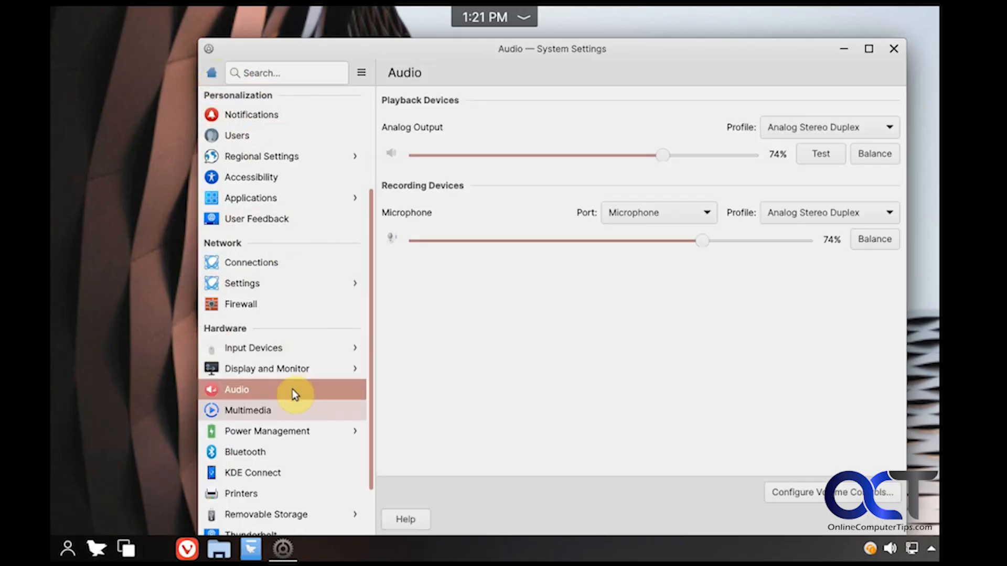
click(287, 411)
click(288, 431)
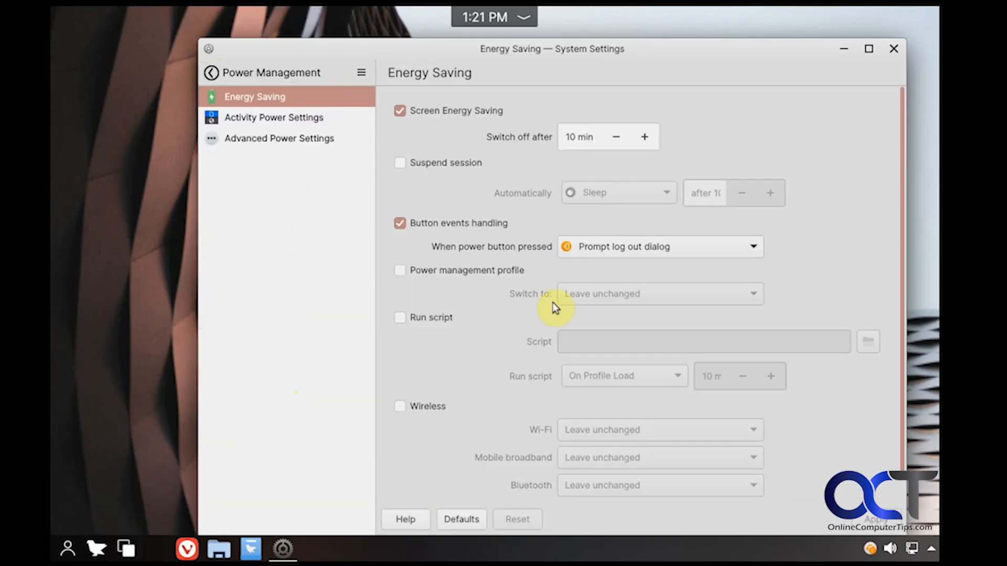
click(317, 123)
click(315, 138)
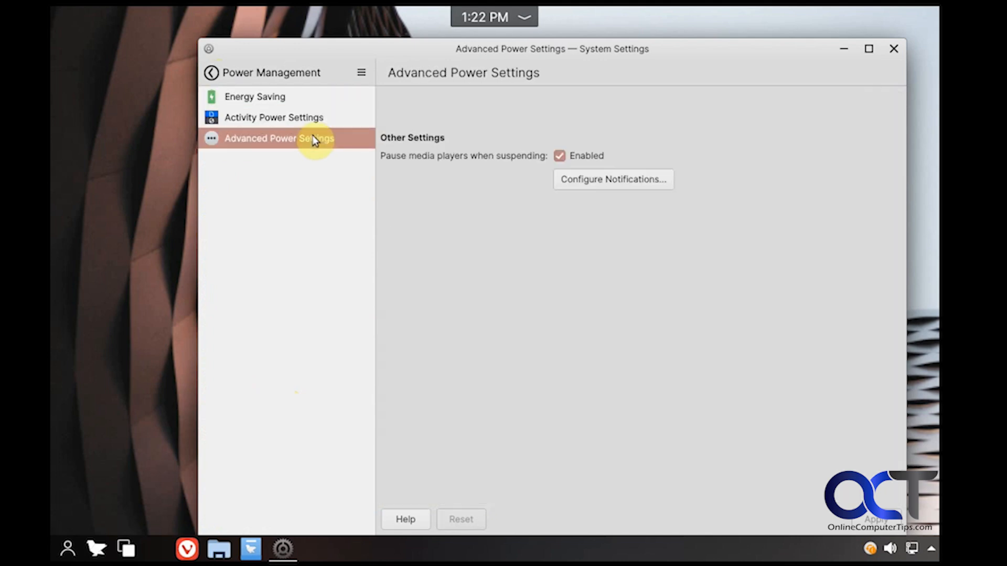
click(212, 73)
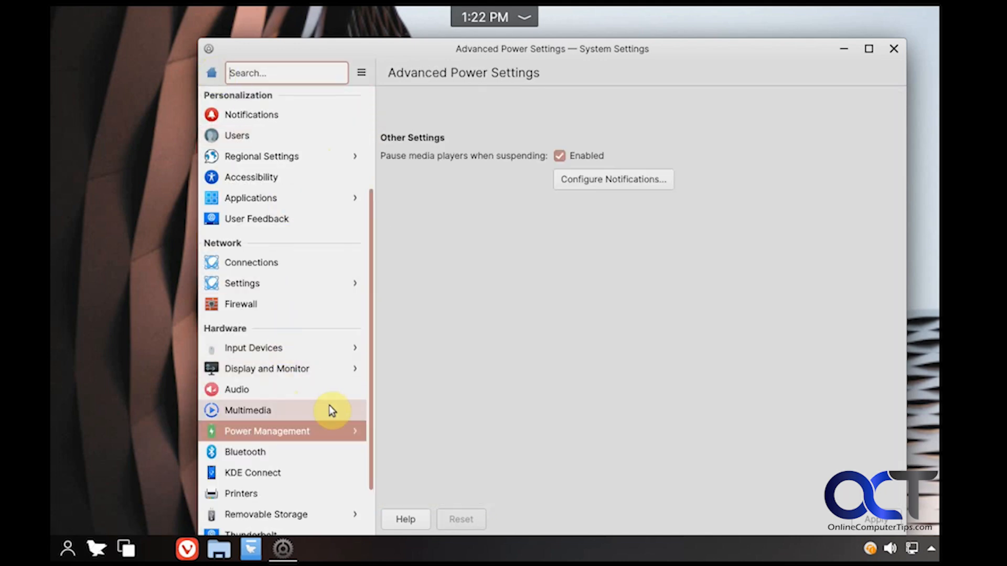
Review the KDE Connect, Printers and Removable Storage pages and the remaining settings categories, and close System Settings.
scroll(331, 410, down, 1)
click(303, 429)
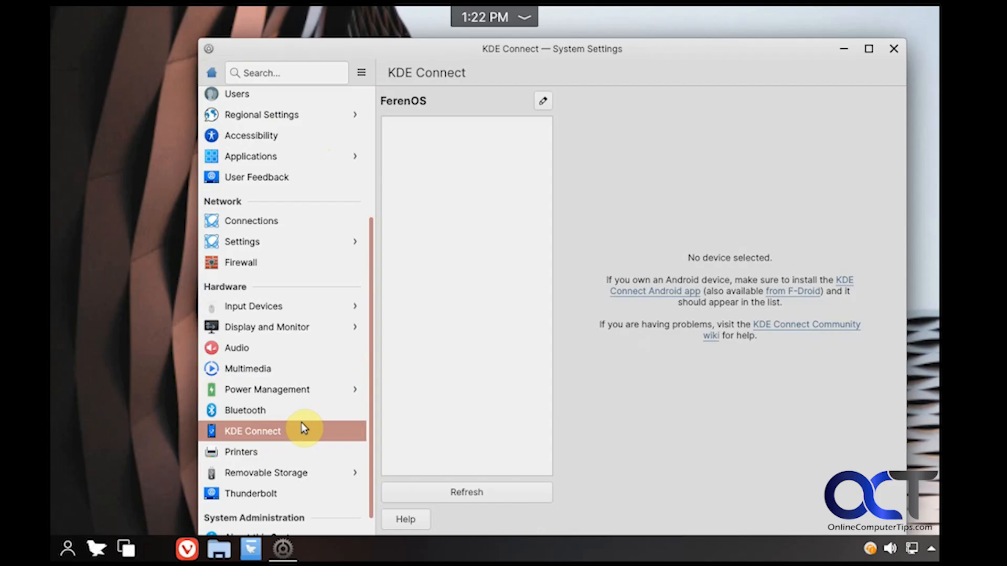
click(297, 452)
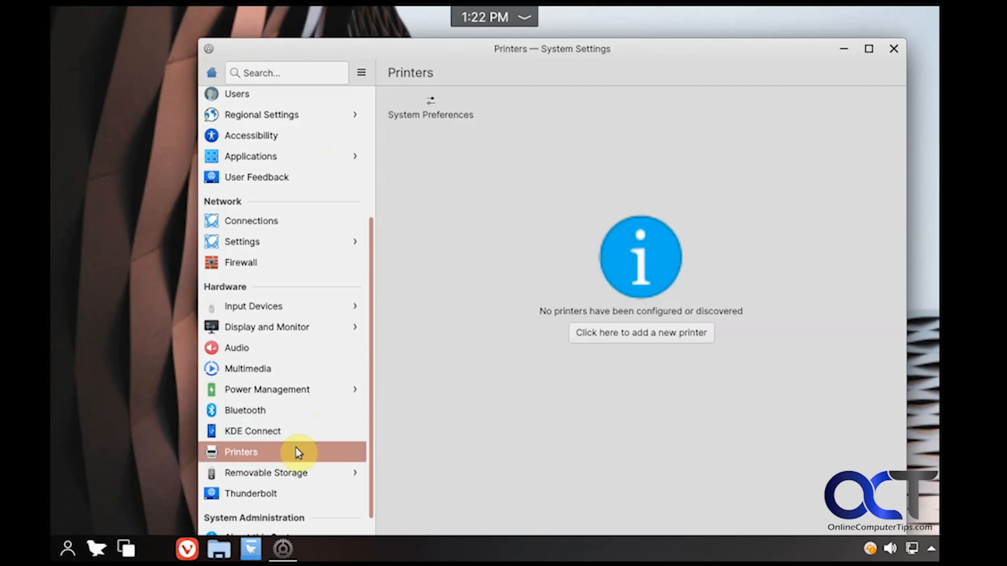
click(300, 473)
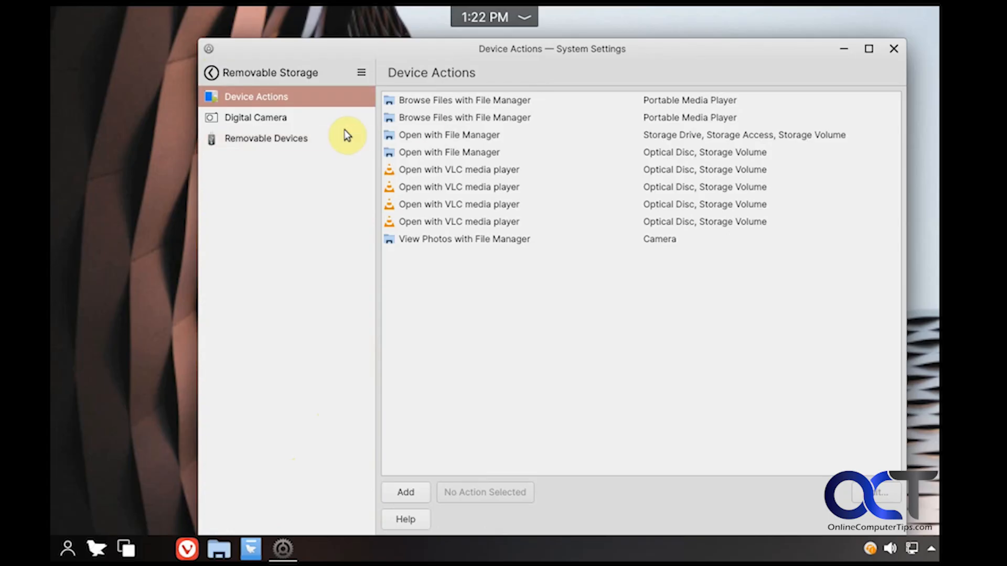
click(216, 71)
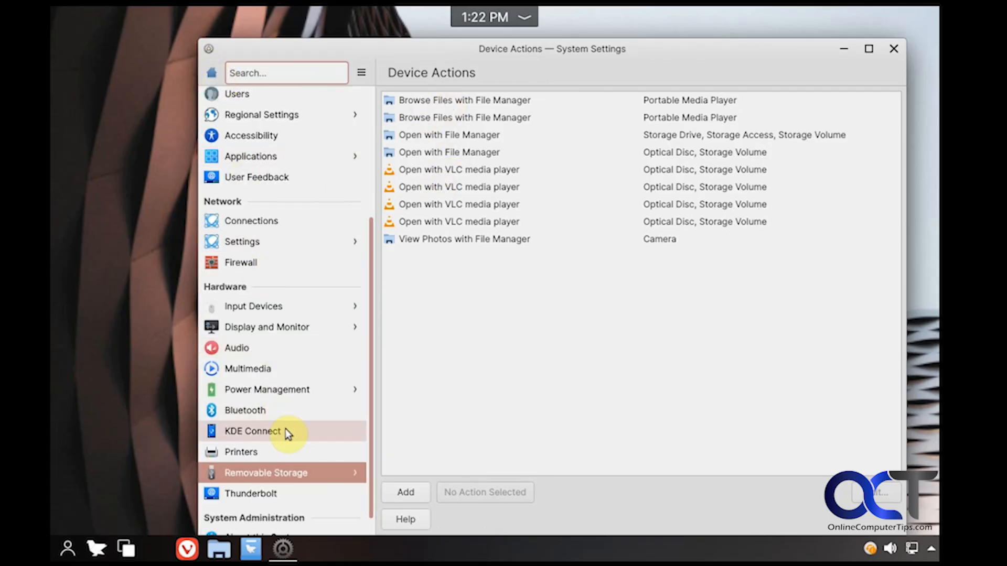
scroll(372, 452, down, 1)
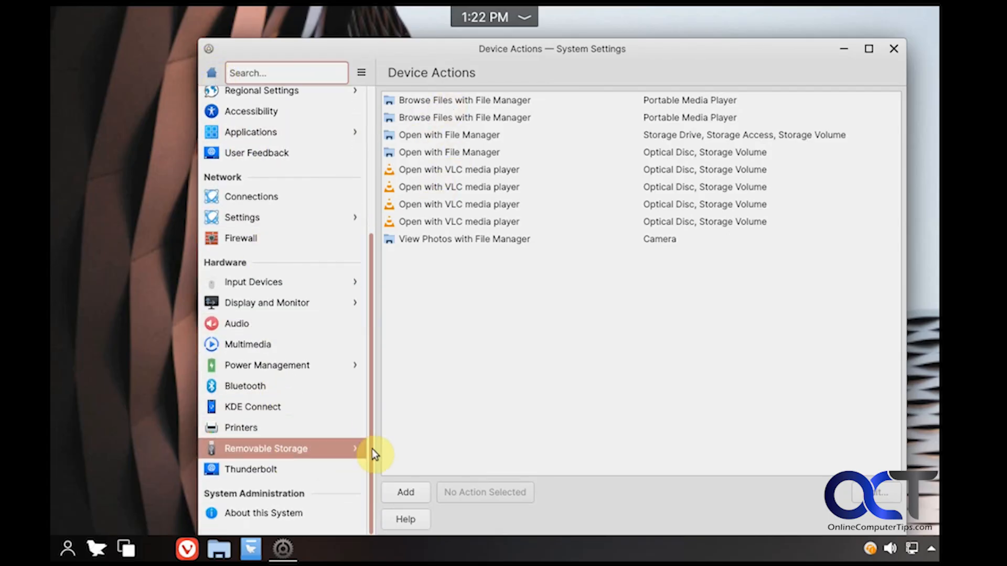
drag(374, 475, 381, 332)
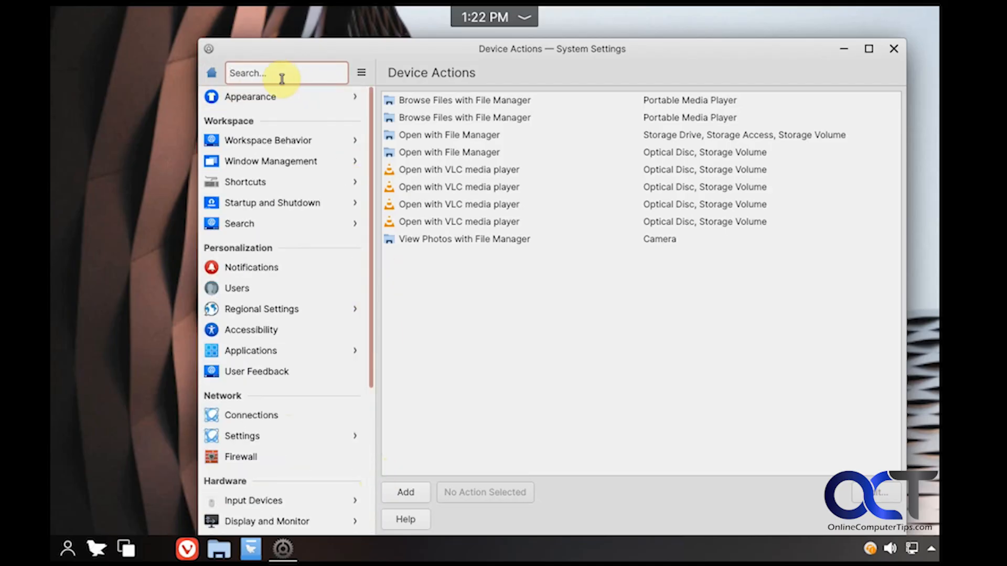
click(892, 49)
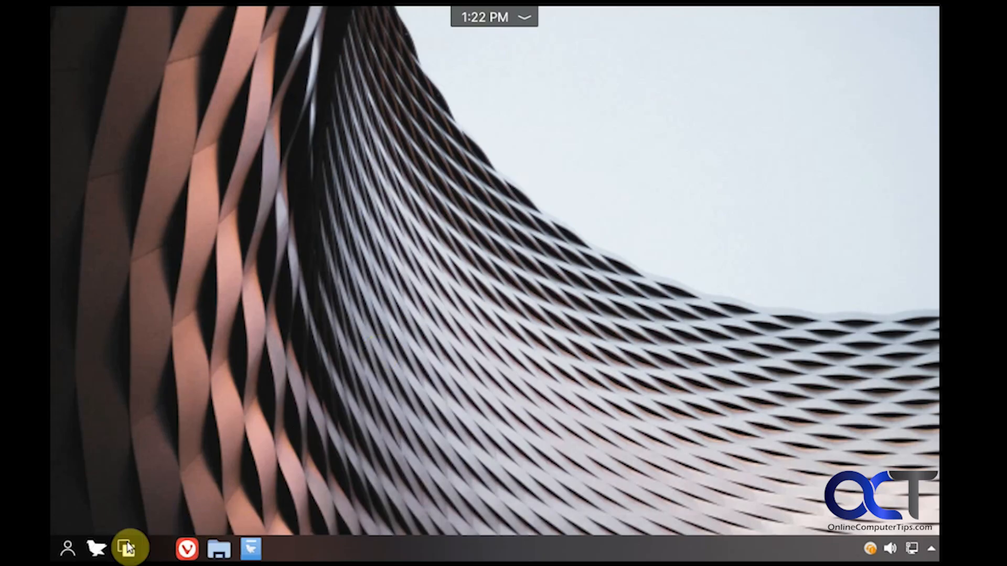
Open the Konsole terminal from the application menu's System category.
click(97, 548)
mouse_move(101, 430)
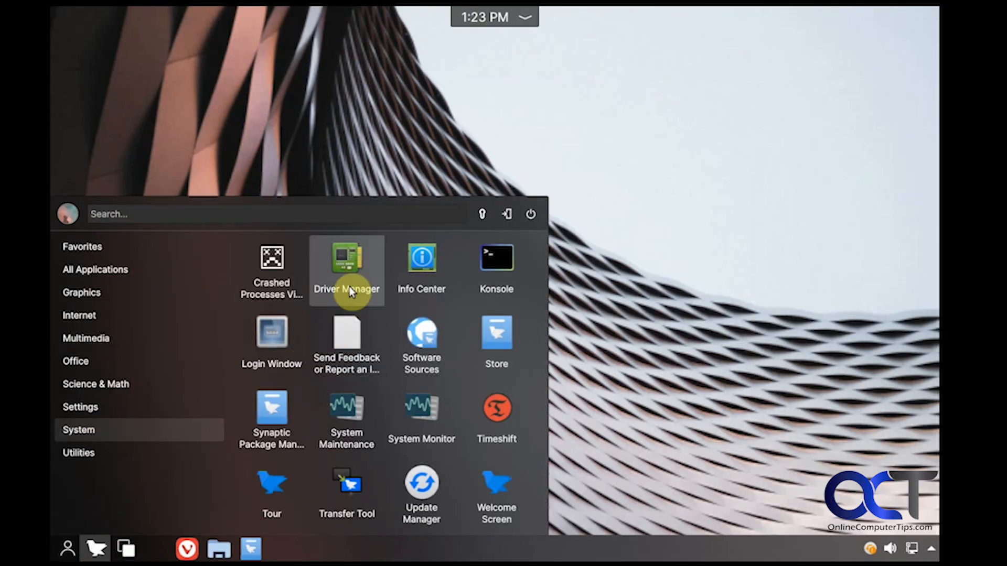
click(487, 288)
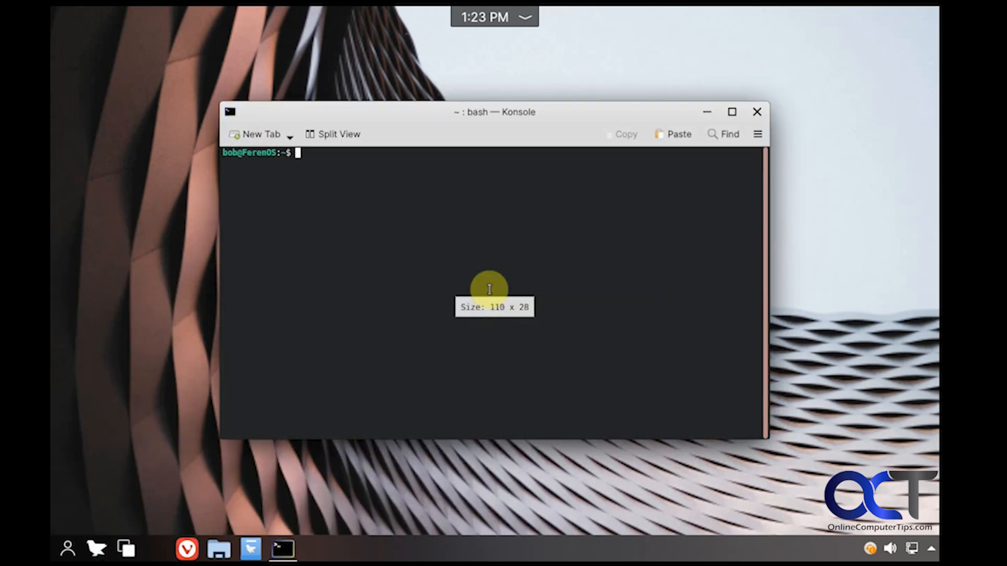
Close the Konsole terminal and open Software Sources from the application menu's System category.
click(757, 111)
click(96, 549)
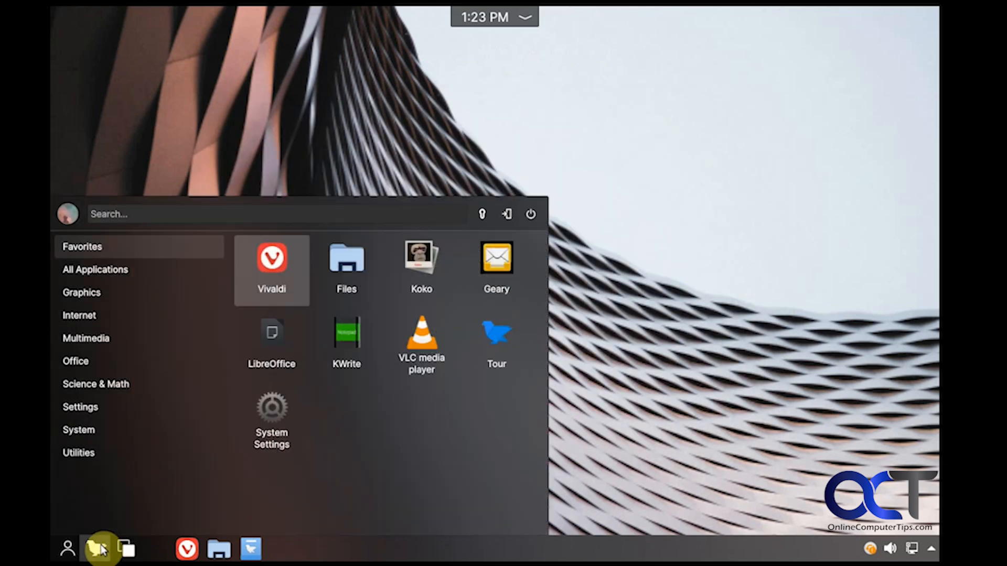
mouse_move(107, 429)
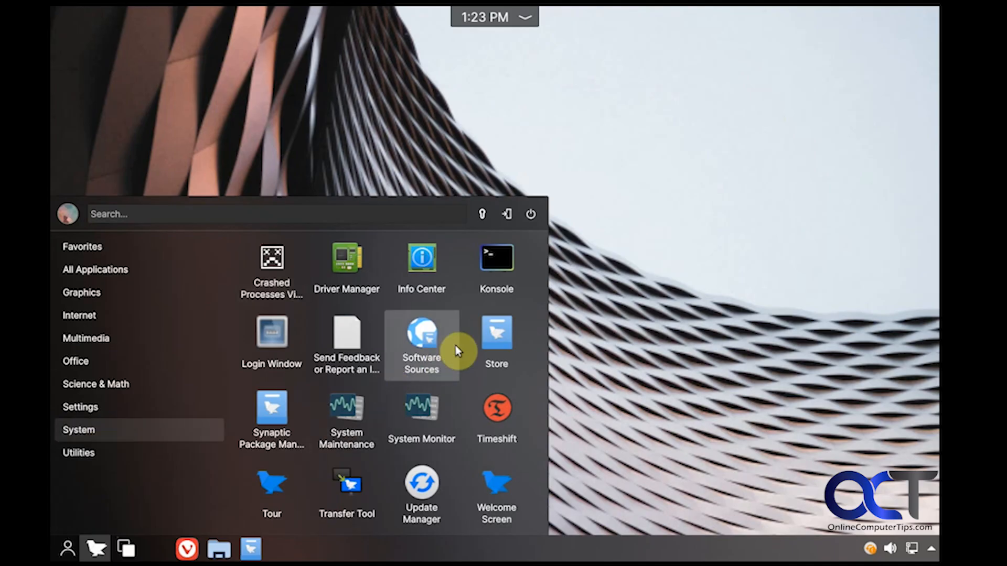
click(437, 346)
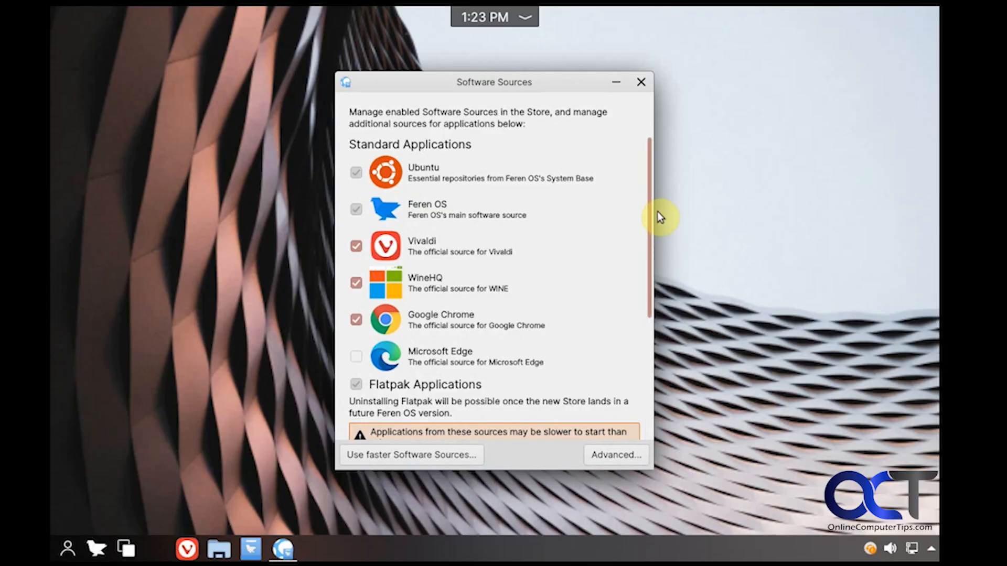
Review the standard, Flatpak and Snap application sources and the advanced options, and close Software Sources.
scroll(656, 220, down, 6)
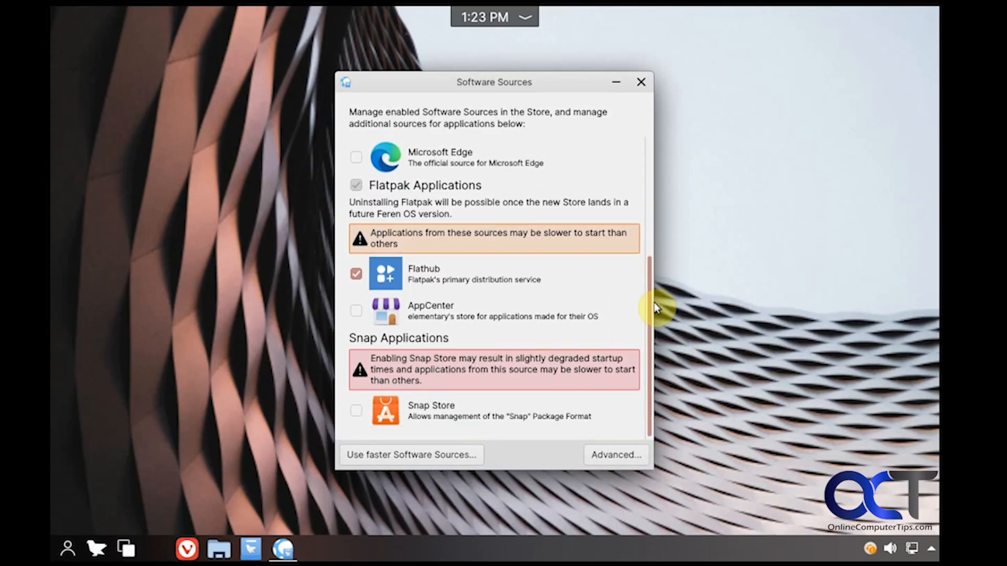
click(603, 460)
click(635, 241)
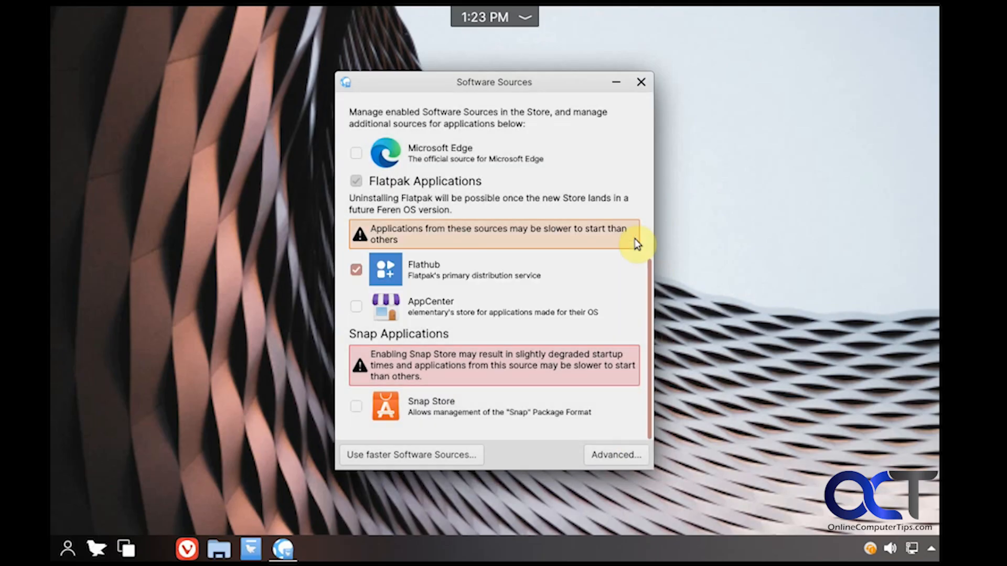
click(639, 82)
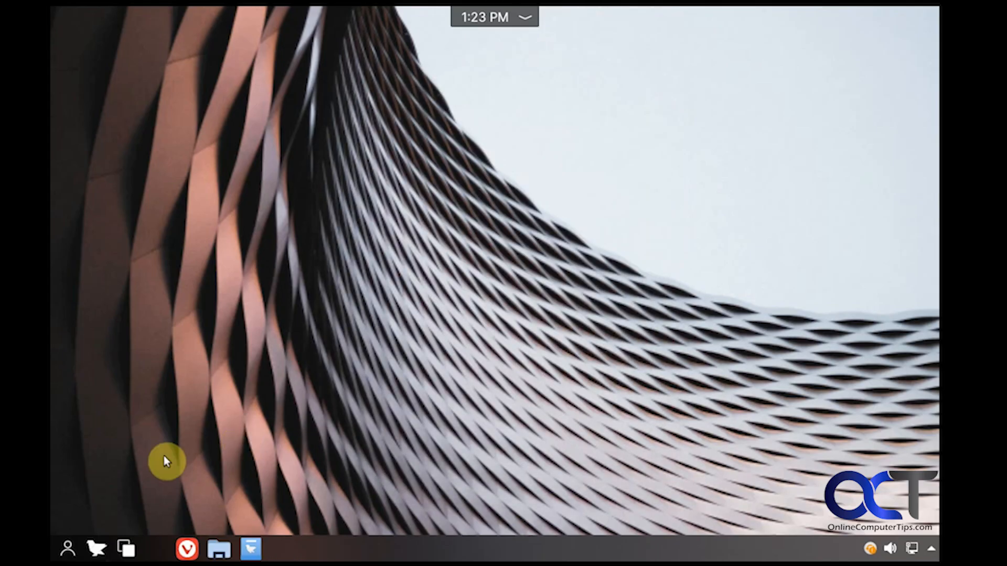
Look through the application menu's System and Utilities categories, and open the KWrite text editor briefly before closing it.
click(97, 547)
mouse_move(119, 429)
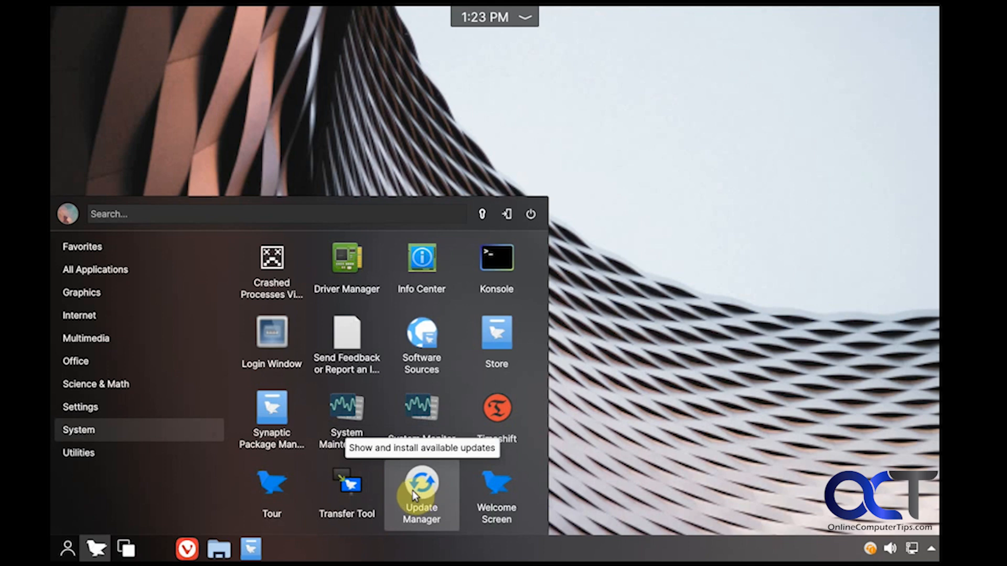
mouse_move(142, 464)
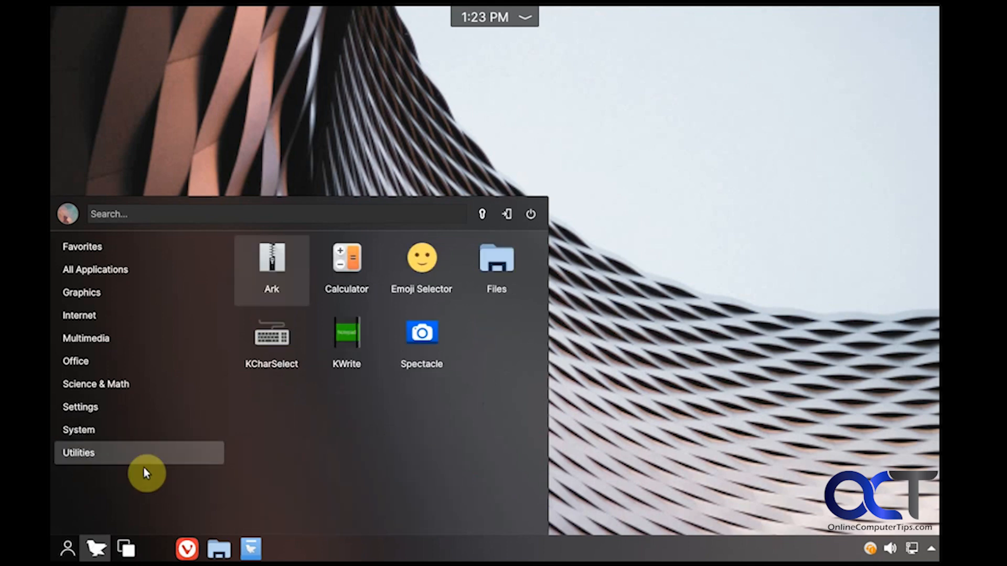
click(359, 345)
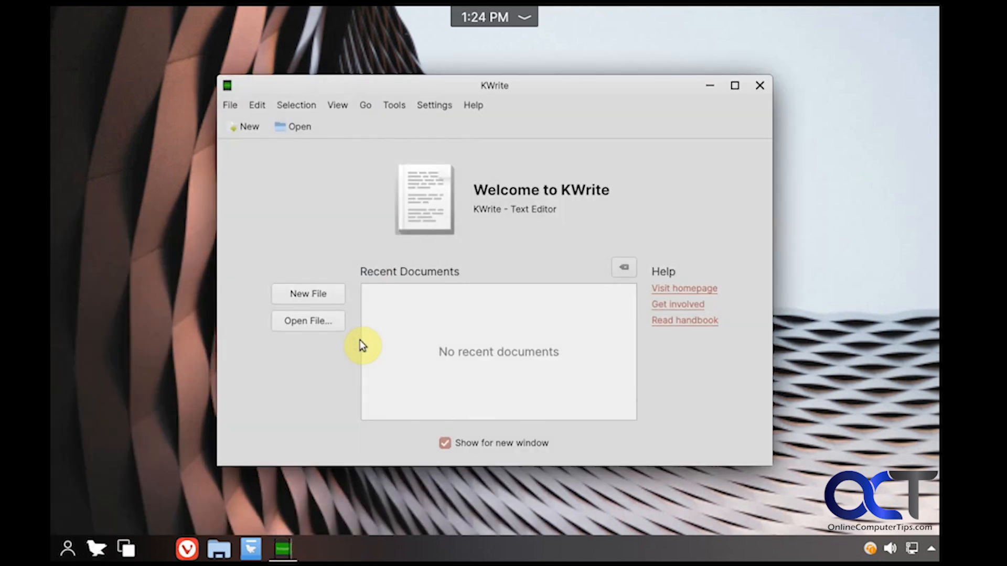
click(759, 85)
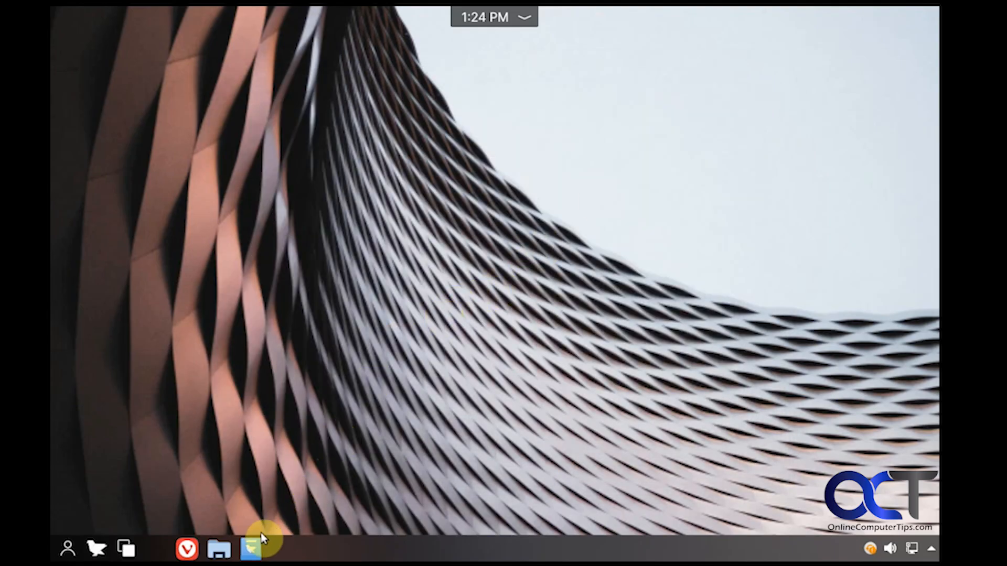
Open the Store and browse its Featured, Categories and Top Rated sections.
click(254, 547)
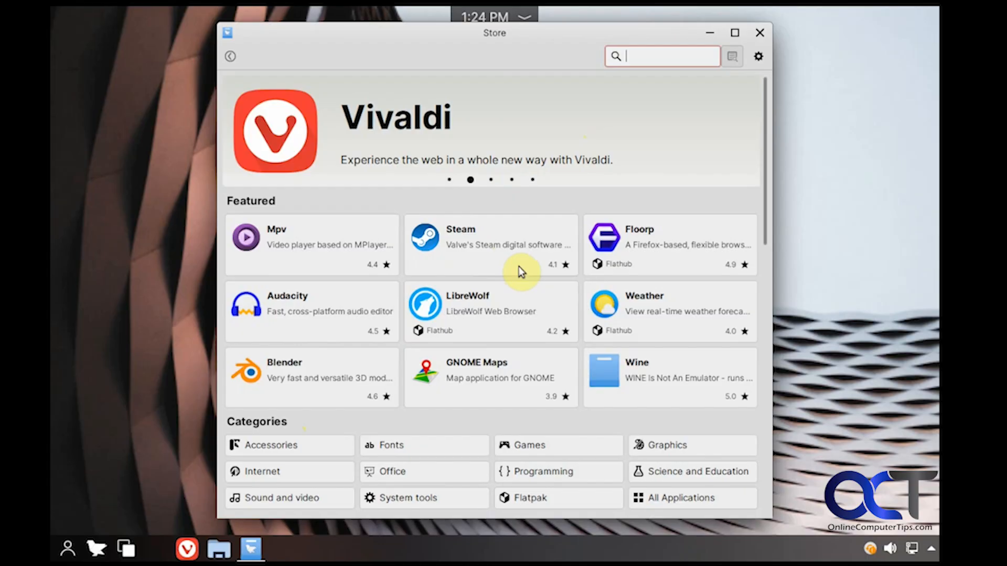
scroll(519, 269, down, 3)
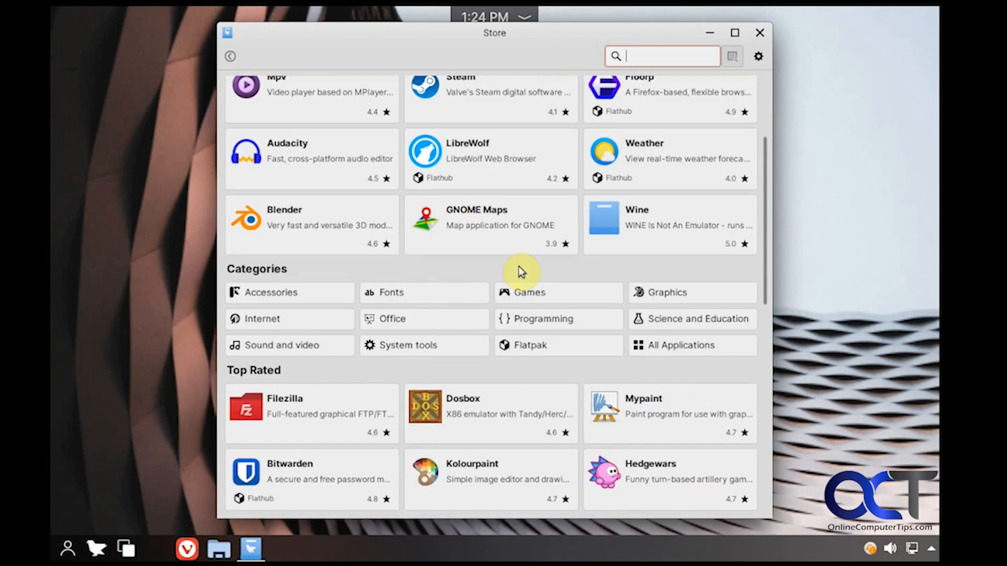
scroll(519, 270, down, 4)
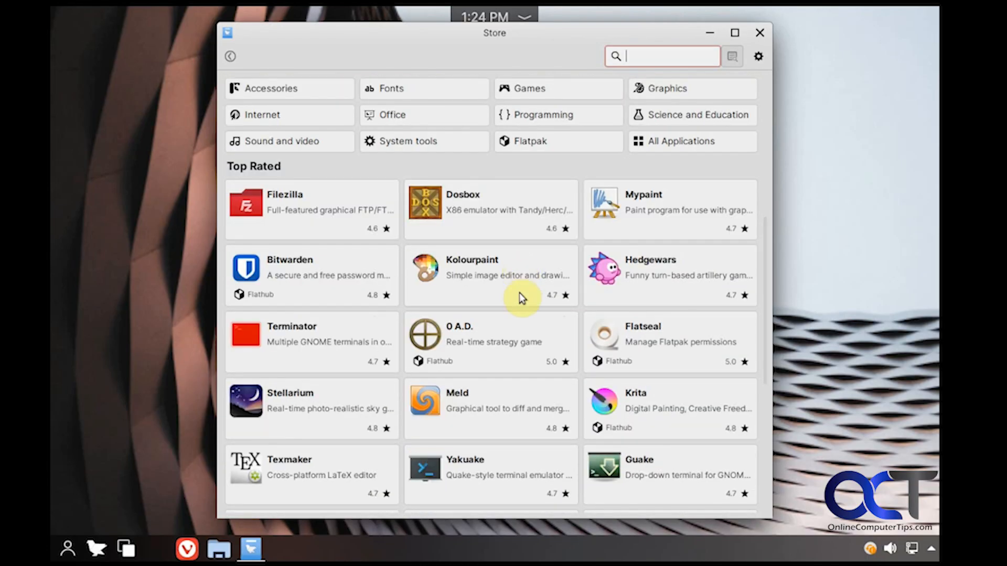
scroll(520, 296, down, 6)
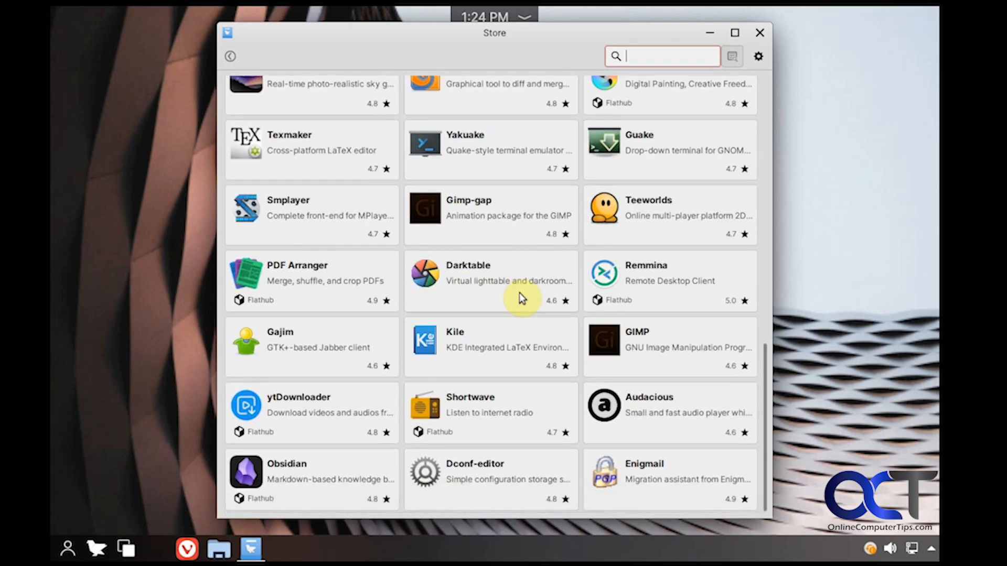
scroll(520, 296, up, 8)
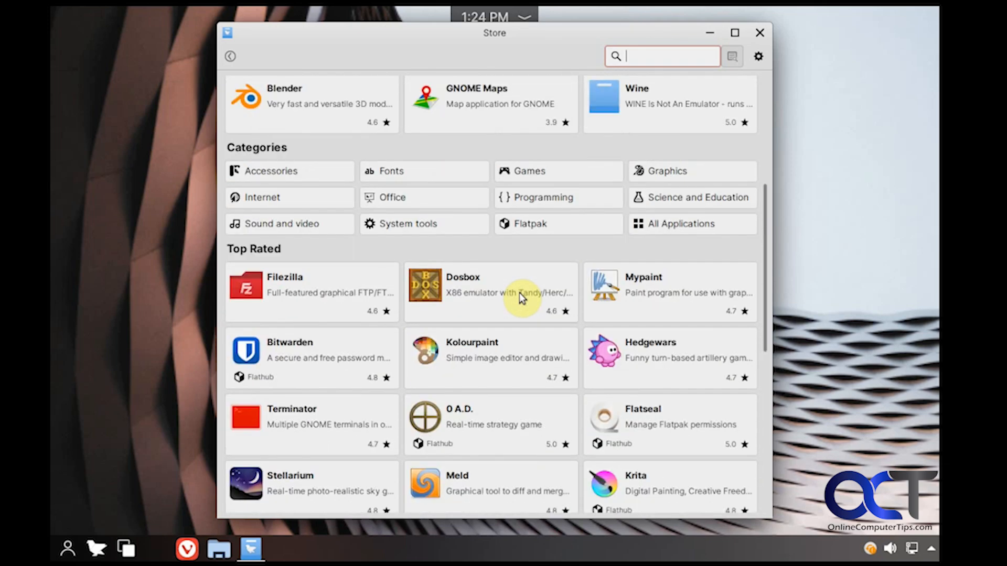
Install Mypaint from the Store's Top Rated section with its additional packages, authorizing the installation with the account password.
click(651, 290)
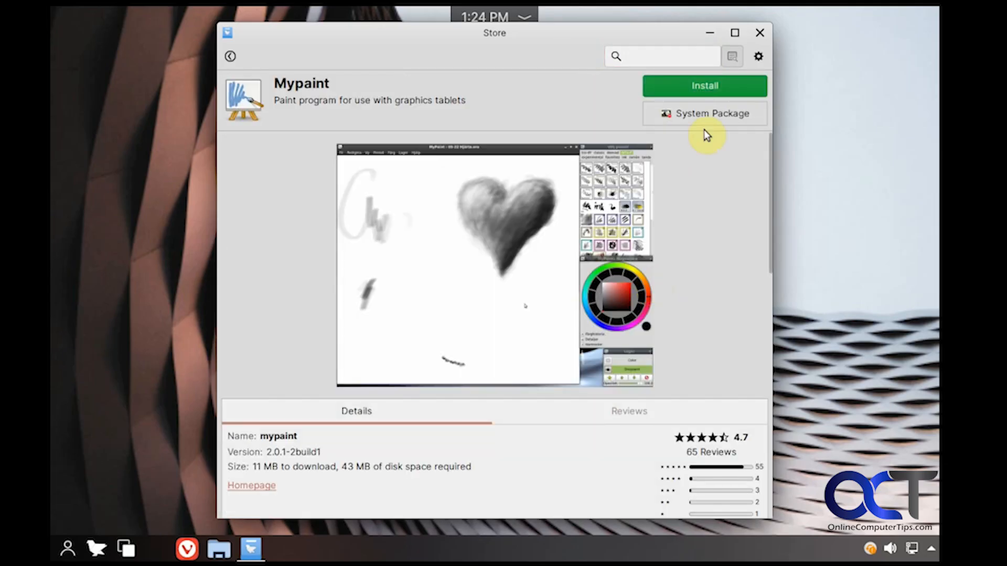
click(714, 95)
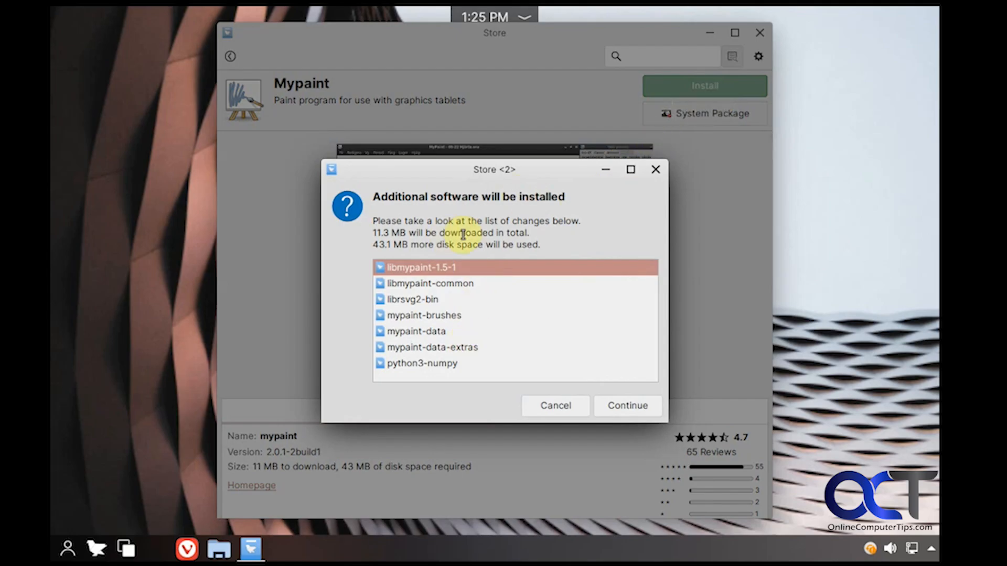
click(619, 404)
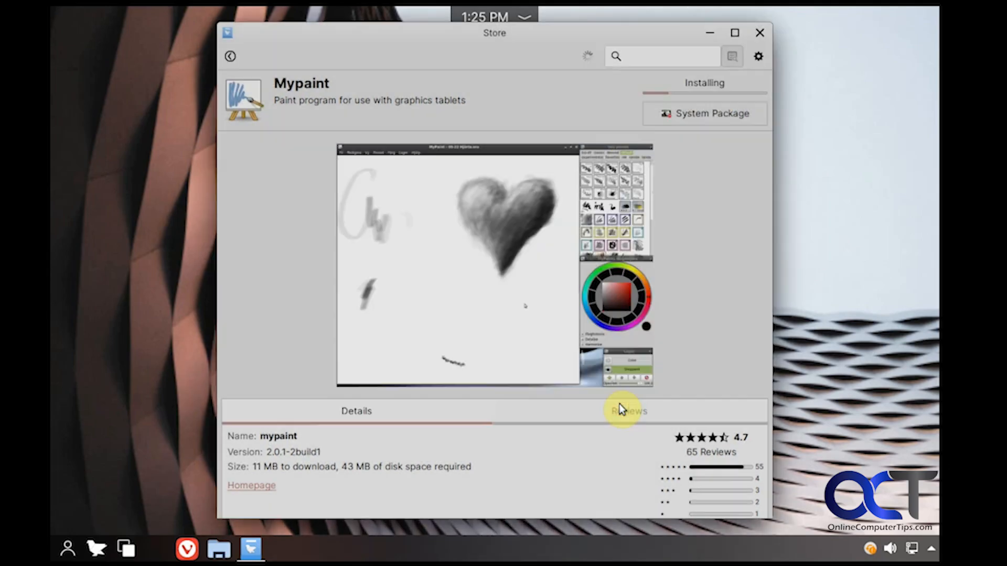
text(•••)
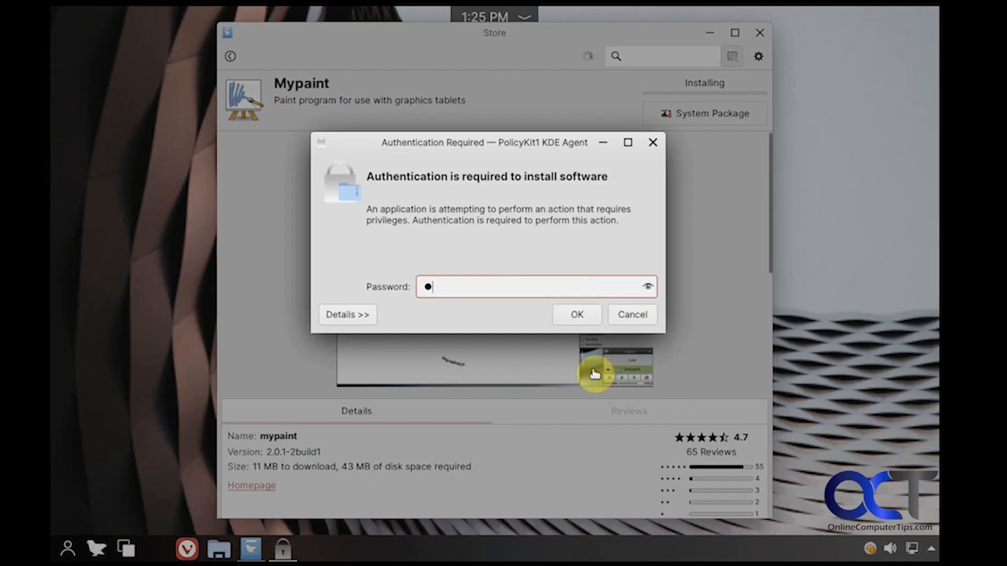
text(•••••)
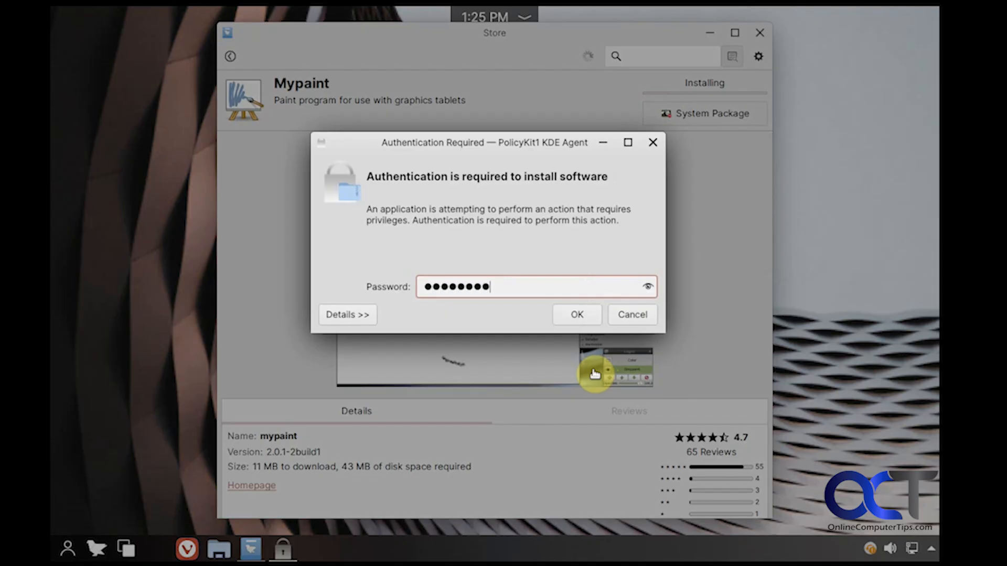
key(Return)
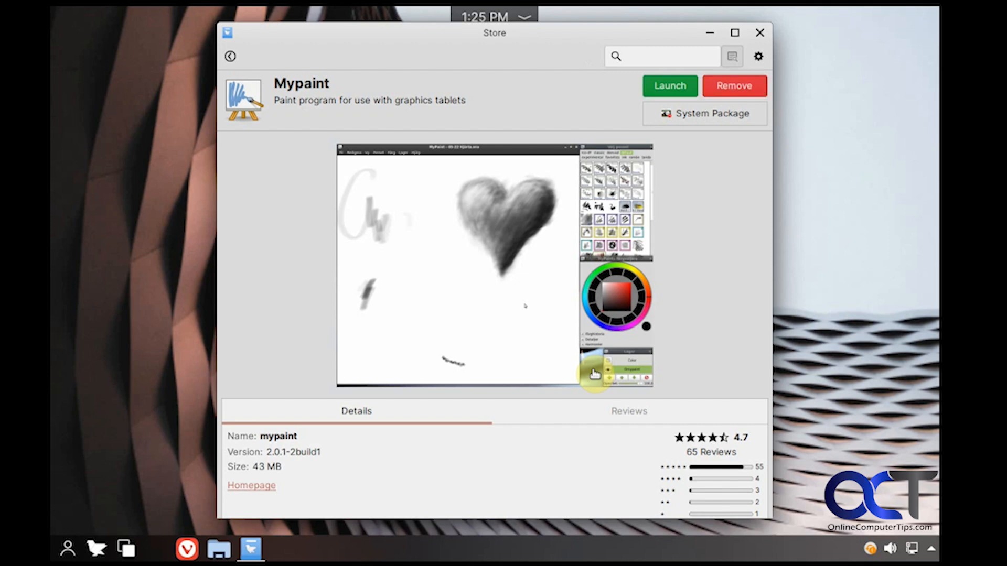
Launch Mypaint from its Store page, close it, and return to the Store's main page.
click(661, 89)
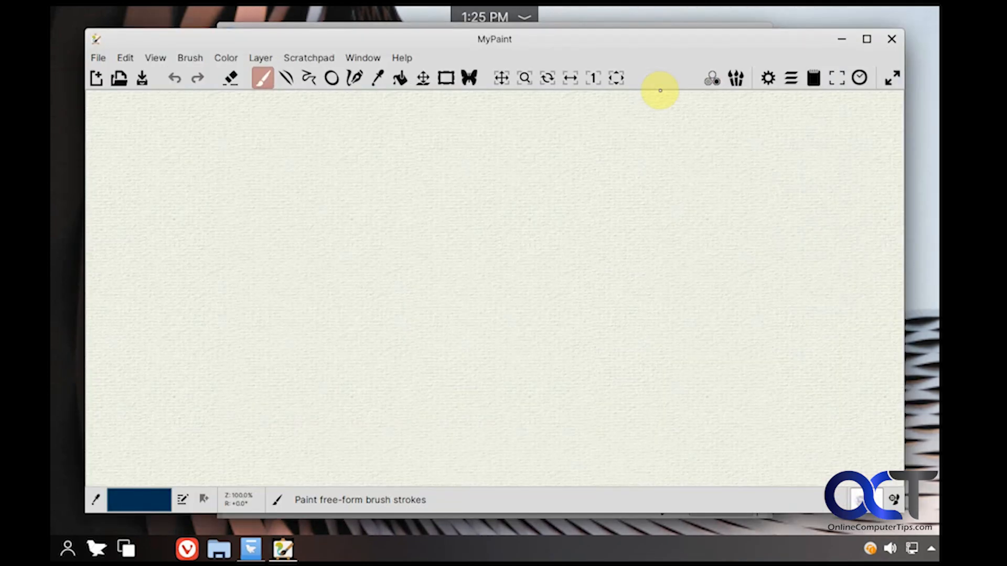
click(890, 40)
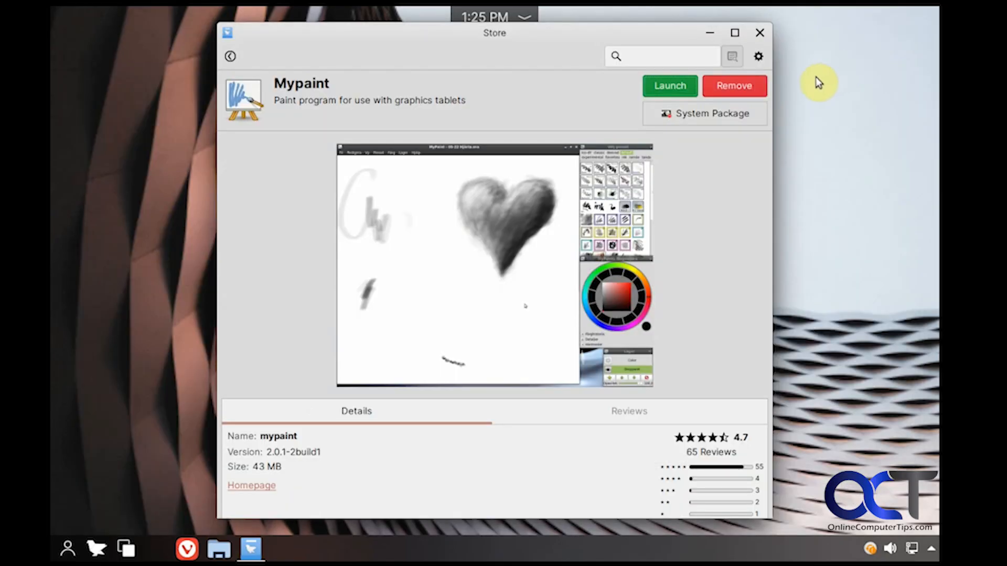
click(231, 56)
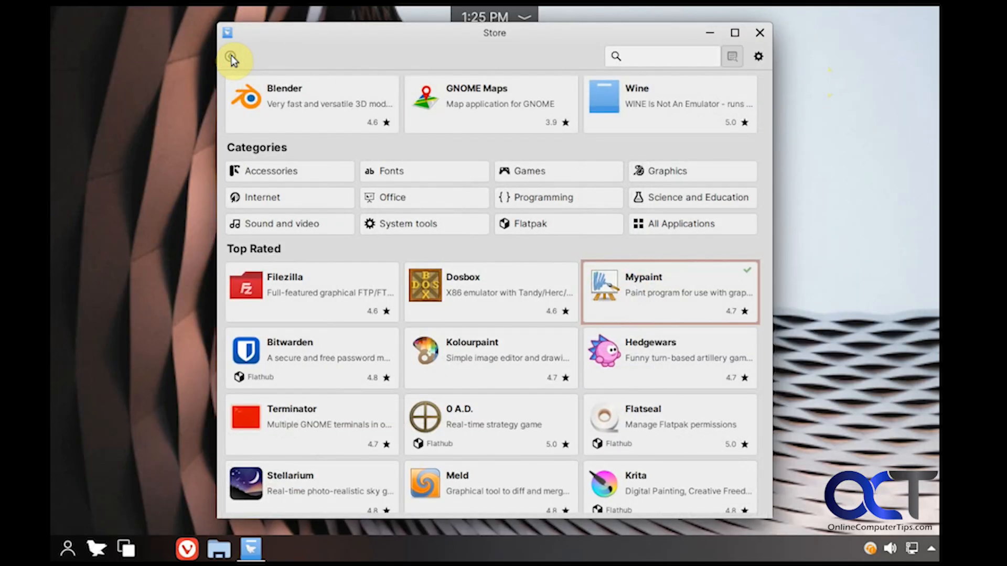
Browse the rotating featured-application banner on the Store's main page, and close the Store.
scroll(701, 252, up, 5)
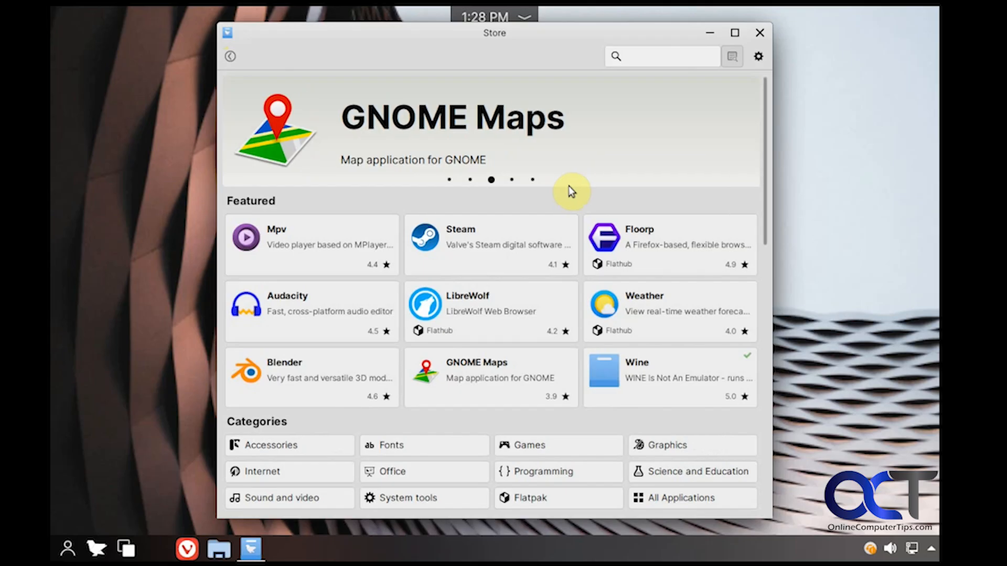
click(533, 181)
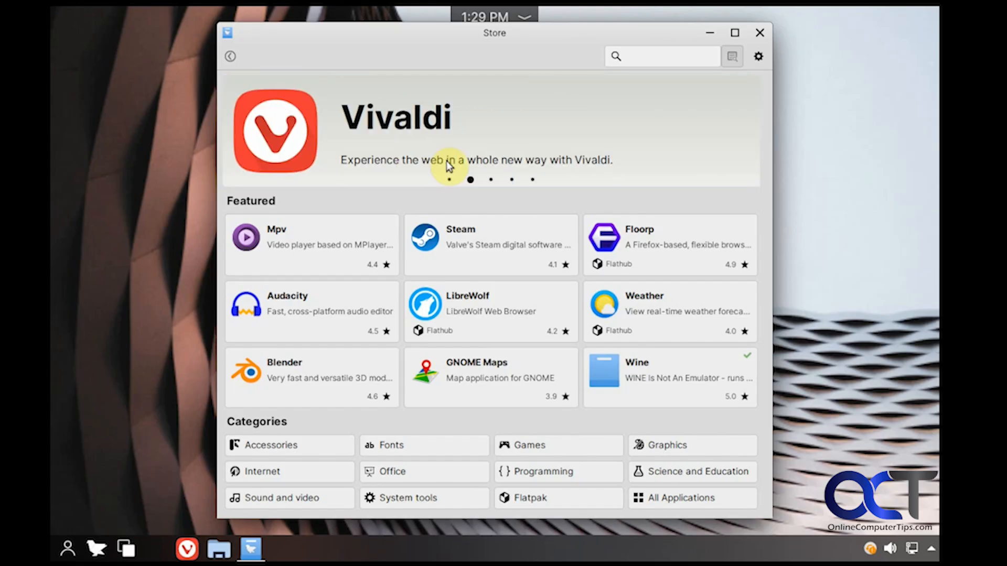
click(758, 32)
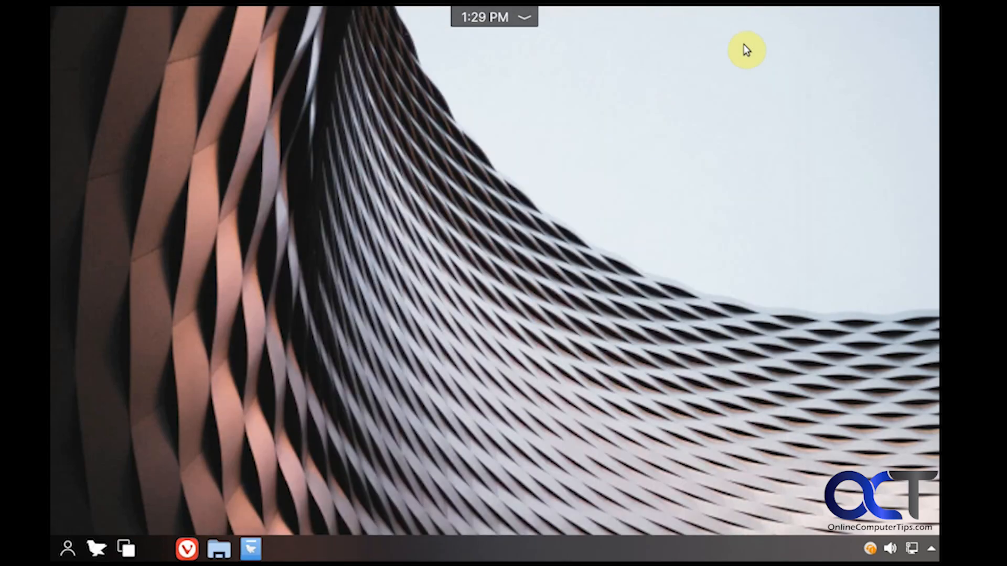